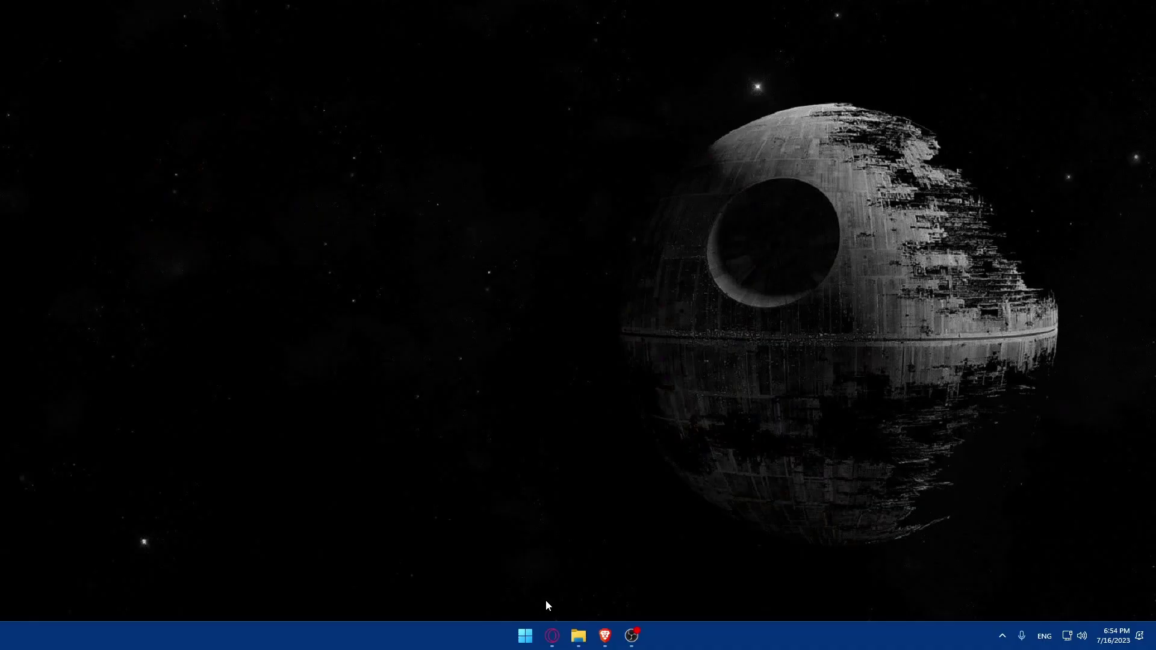
Step: Drag the pinned File Explorer taskbar icon to the right of the Brave icon
left_click_drag(578, 637, 598, 640)
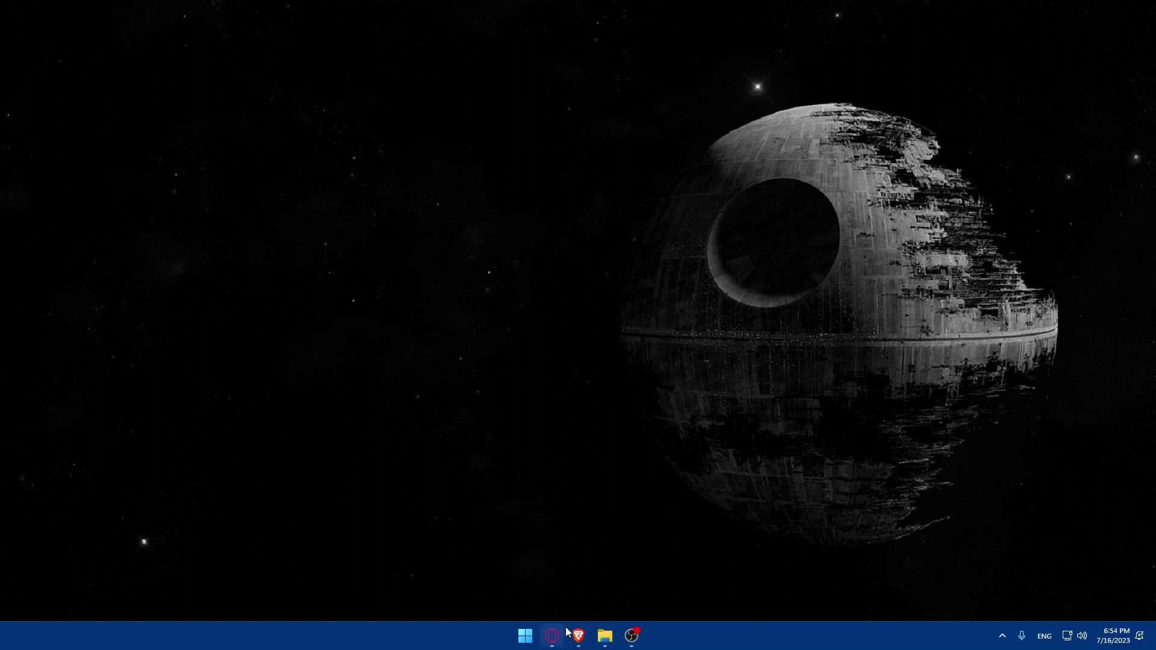
Step: Launch Brave and go to paypal.com, correcting the 'paypla' typo along the way
left_click(578, 635)
left_click(436, 379)
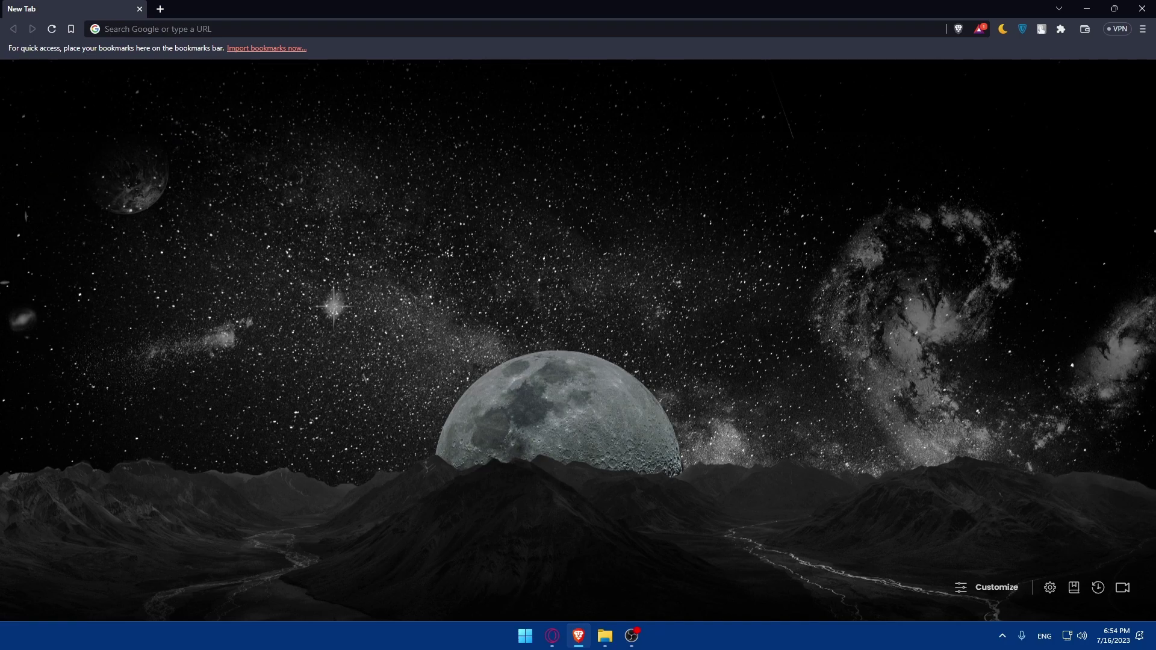
left_click(167, 24)
type("paypla")
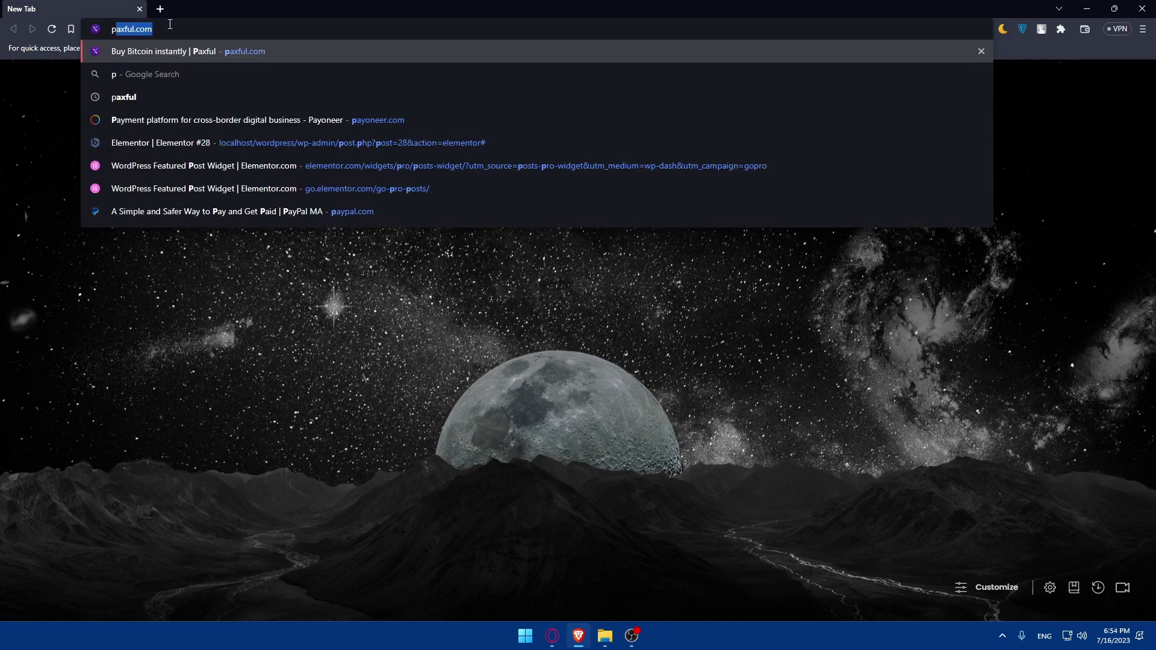
key("BackSpace")
key("BackSpace")
type("aypal")
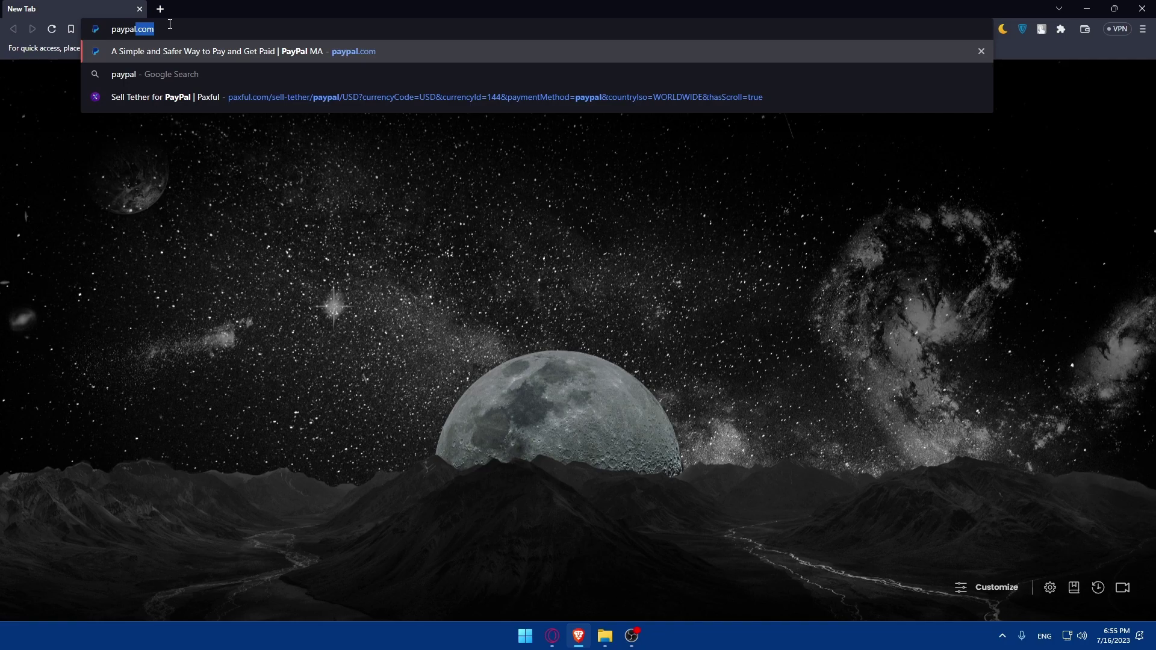
type(".com")
key("Return")
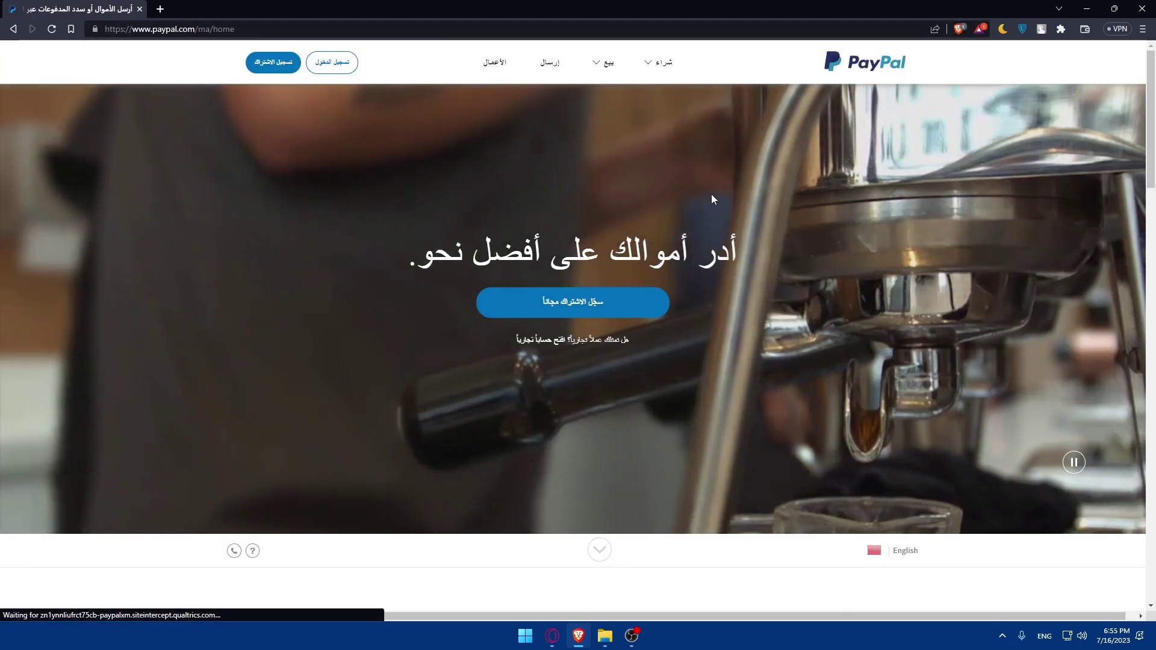
Step: Switch PayPal to English and bring up the Business account sign-up page
left_click(906, 552)
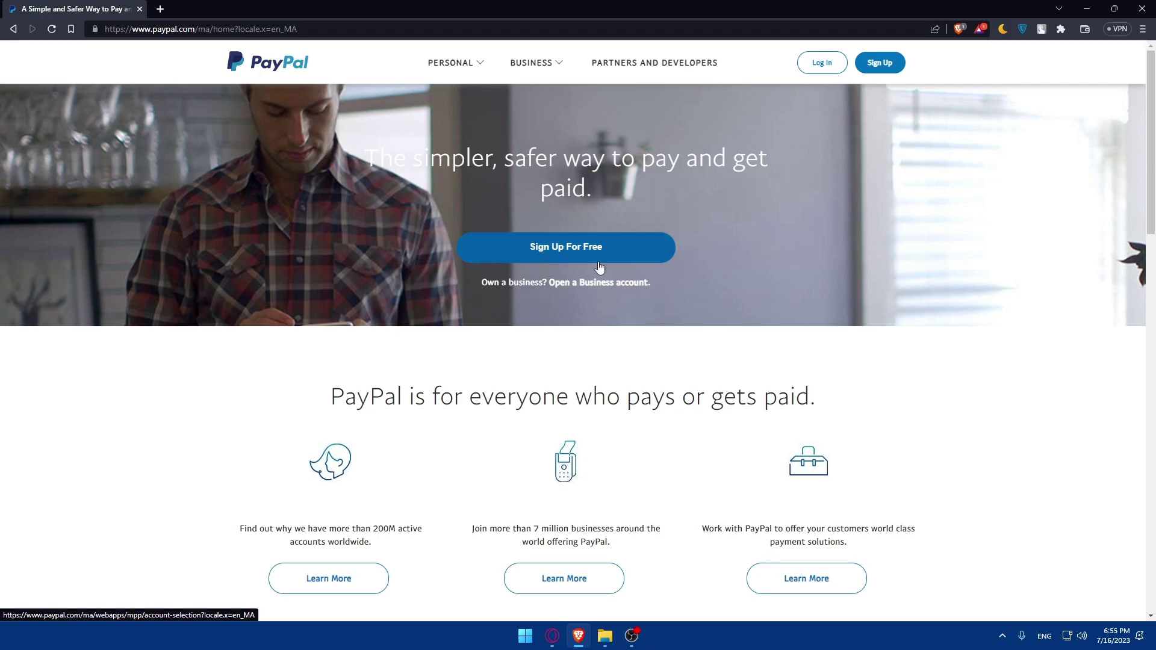
left_click(610, 284)
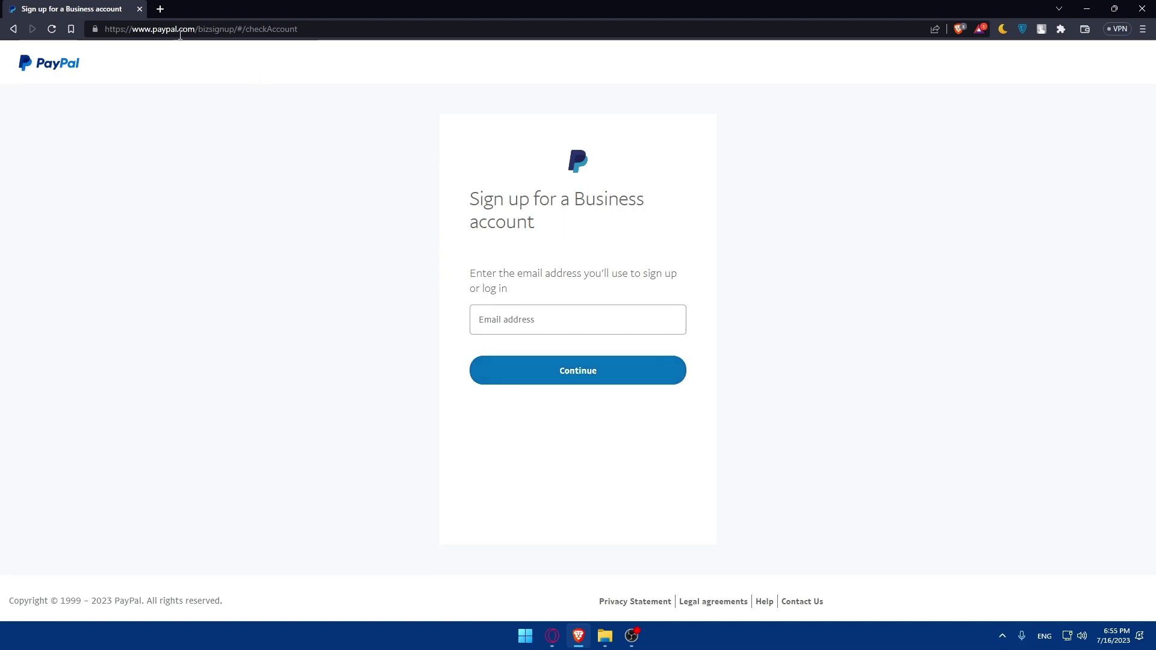
Step: Open shopify in a new tab and scroll through its homepage
left_click(157, 13)
type("shopify")
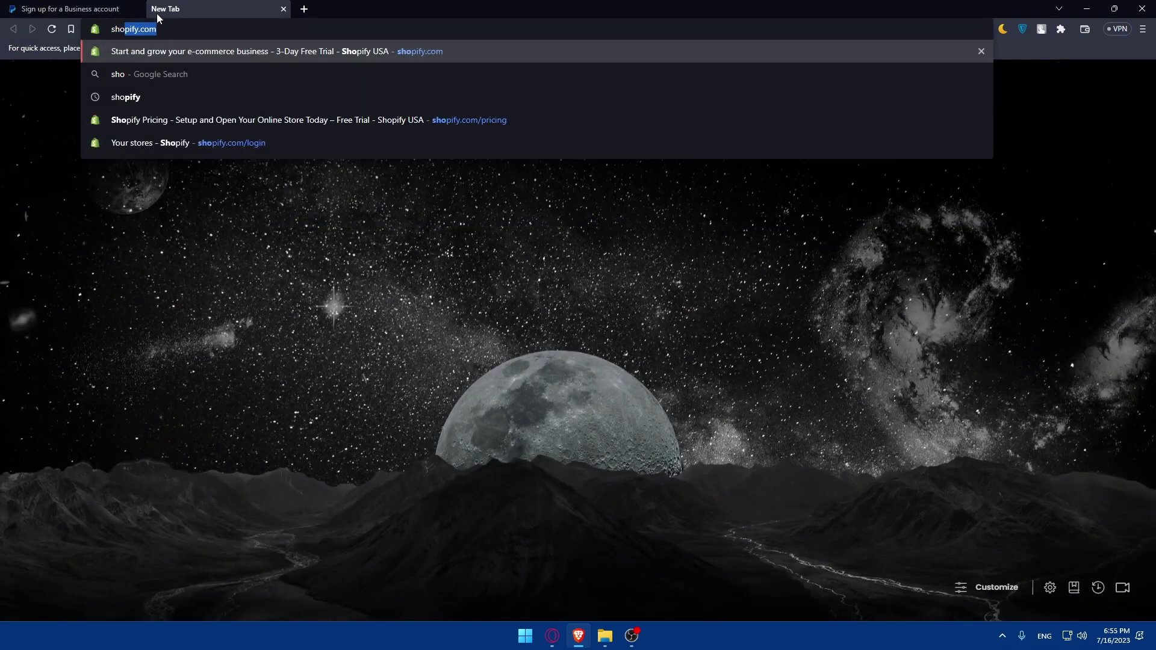
key("Return")
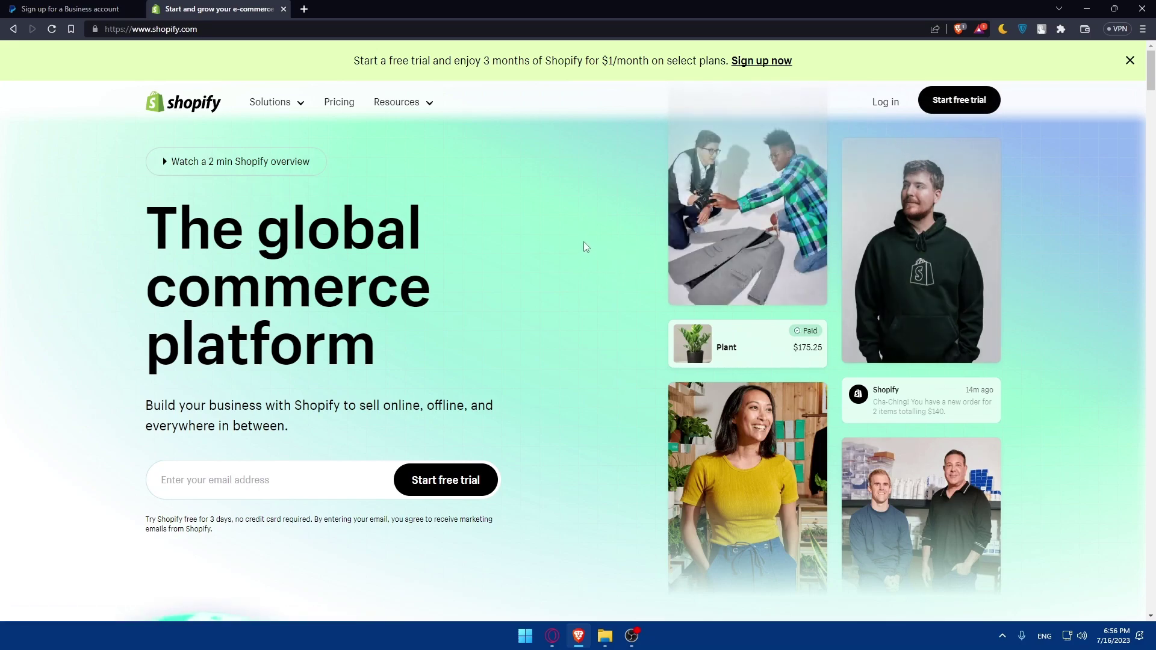
scroll(585, 242, "down", 15)
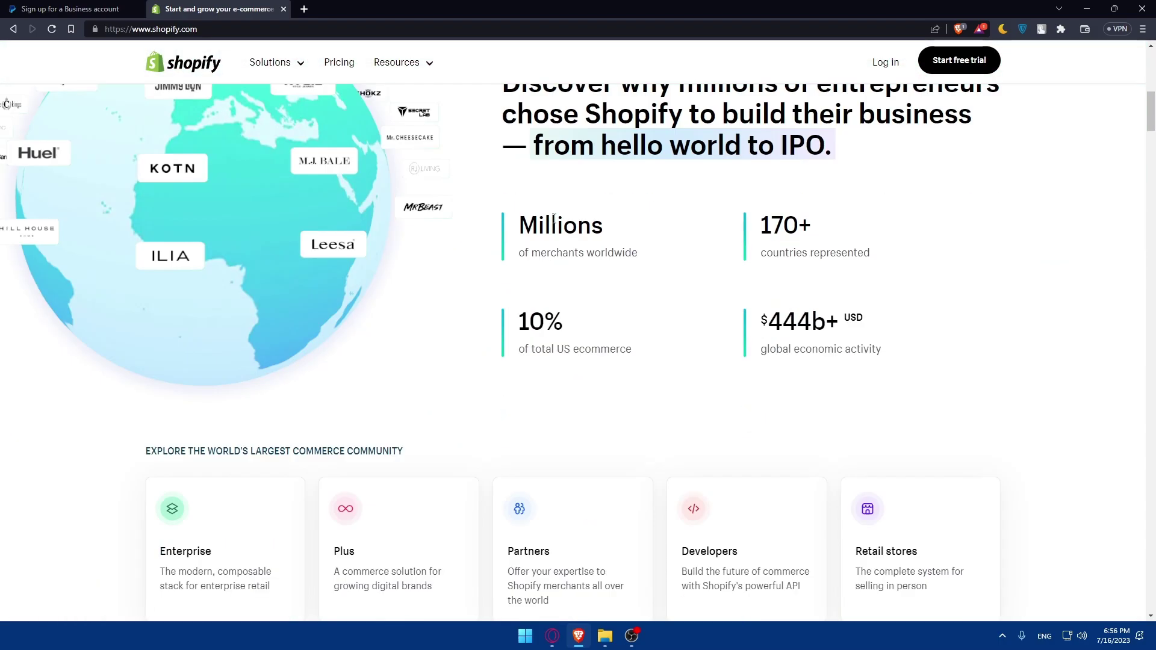
scroll(554, 224, "down", 20)
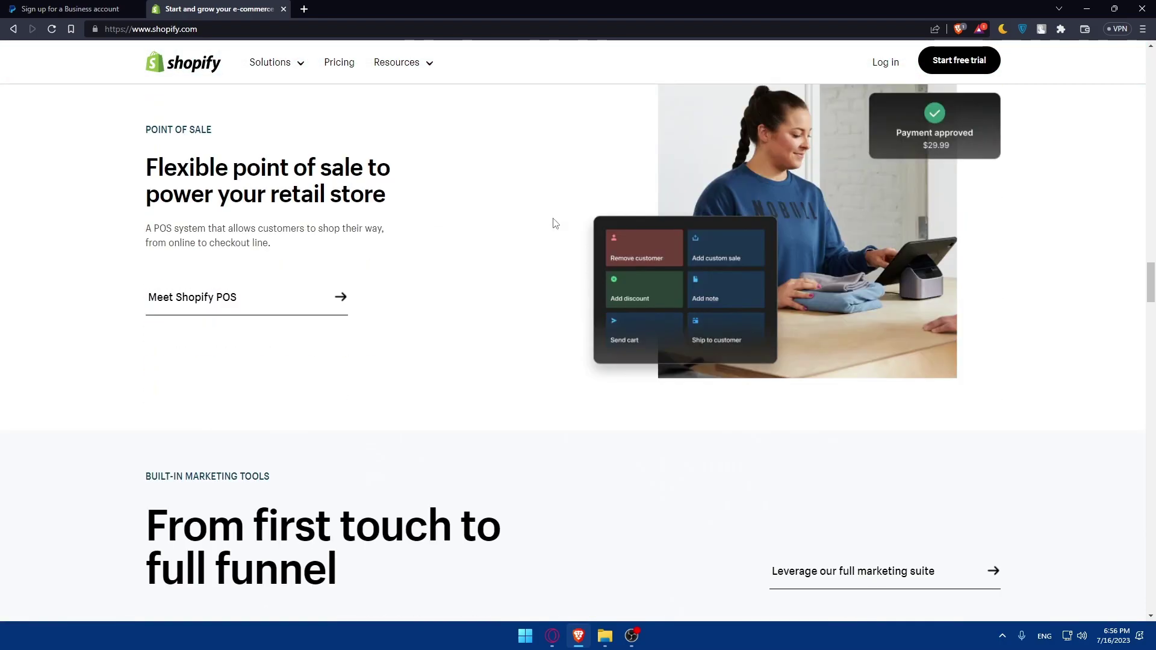
scroll(554, 223, "up", 20)
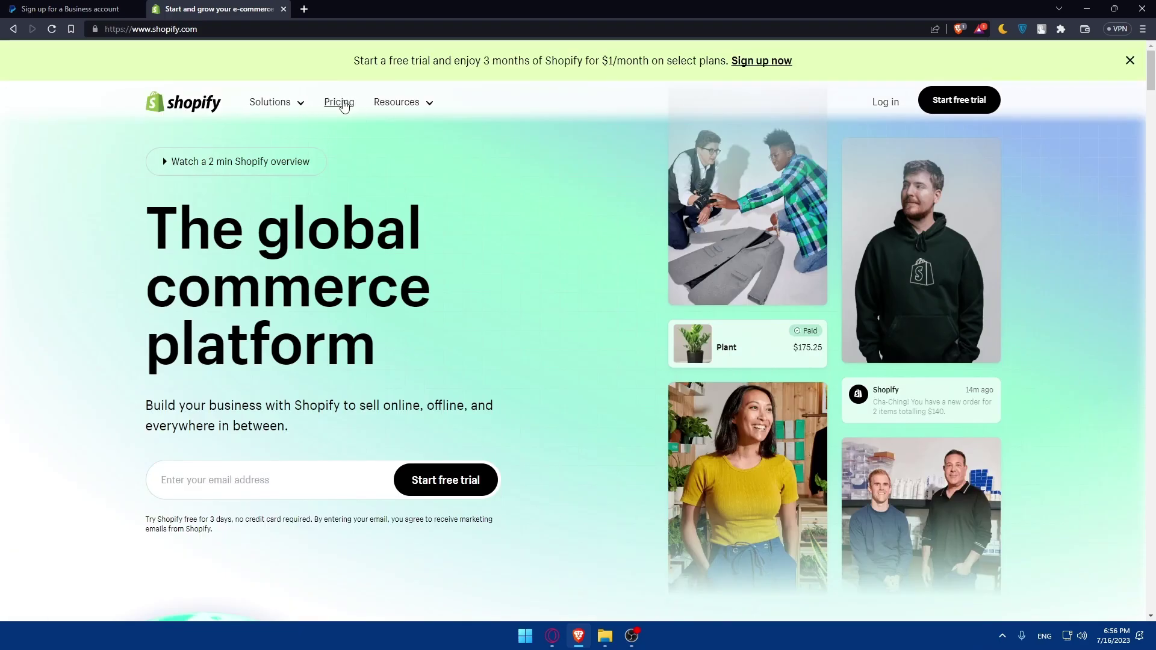
Step: View Shopify's Pricing page: Basic $32, Shopify $92, Advanced $399 per month
left_click(341, 103)
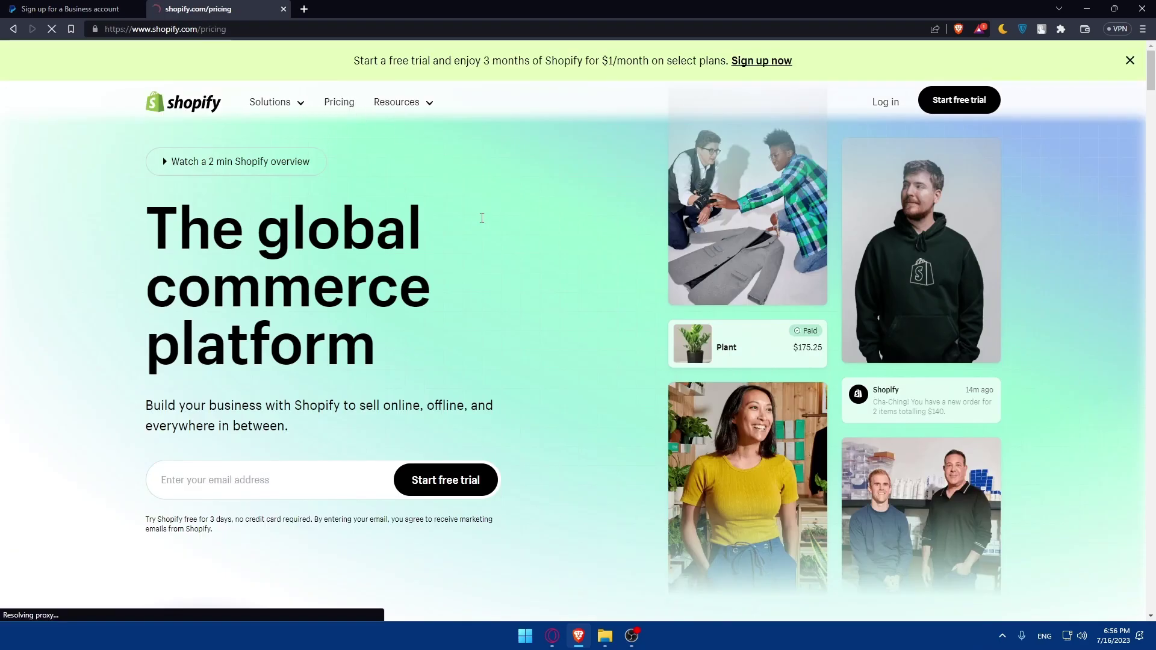
scroll(477, 225, "down", 6)
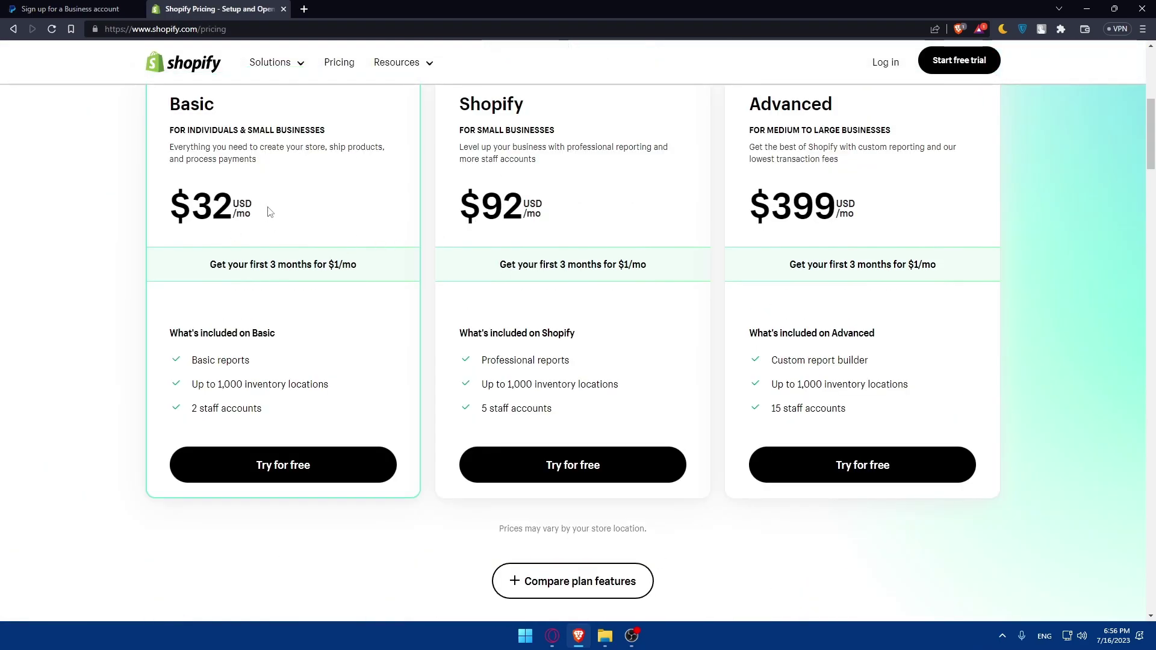
scroll(328, 241, "up", 6)
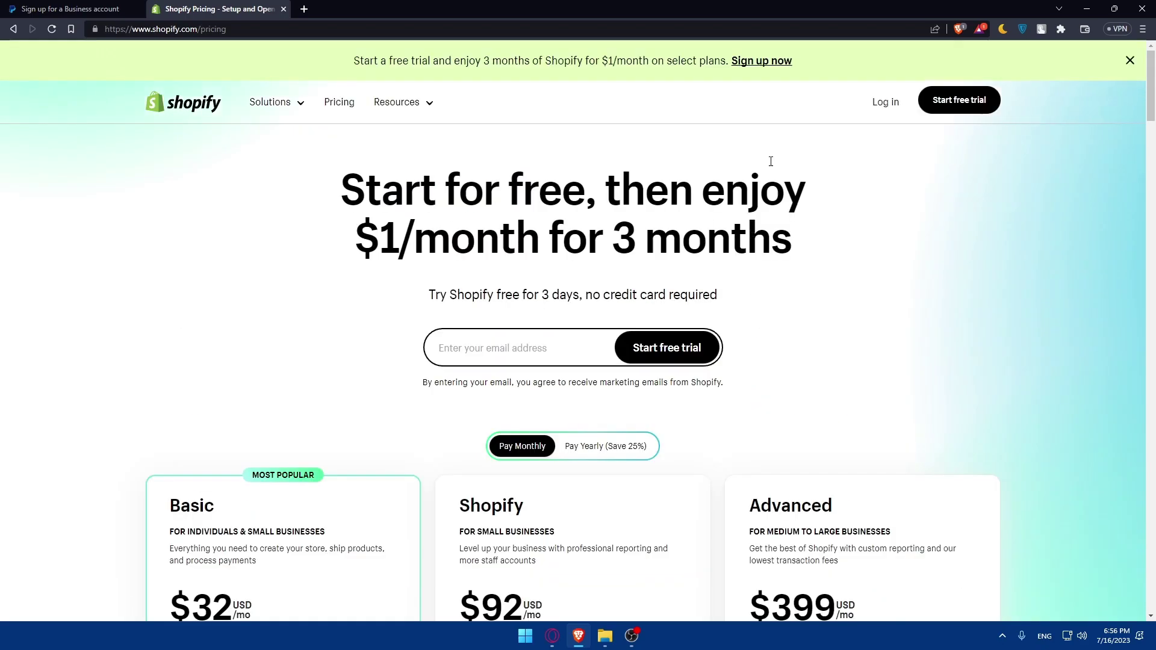
Step: Log in to the My Store admin and open Settings, showing EUR currency and Paris time zone
left_click(883, 102)
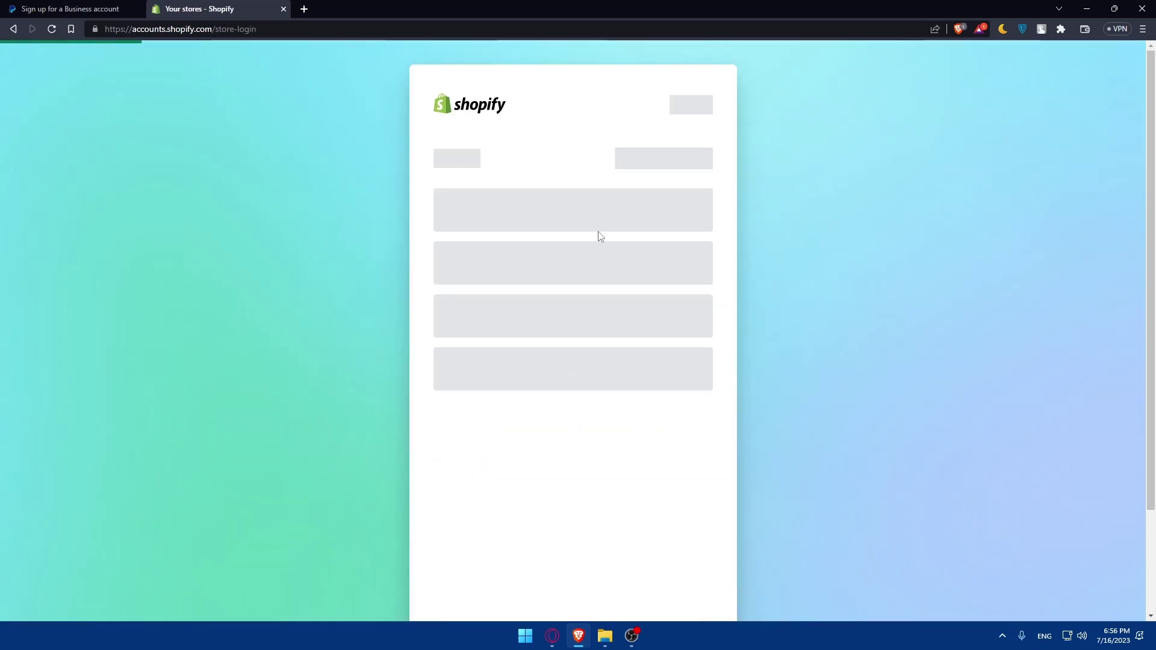
left_click(511, 301)
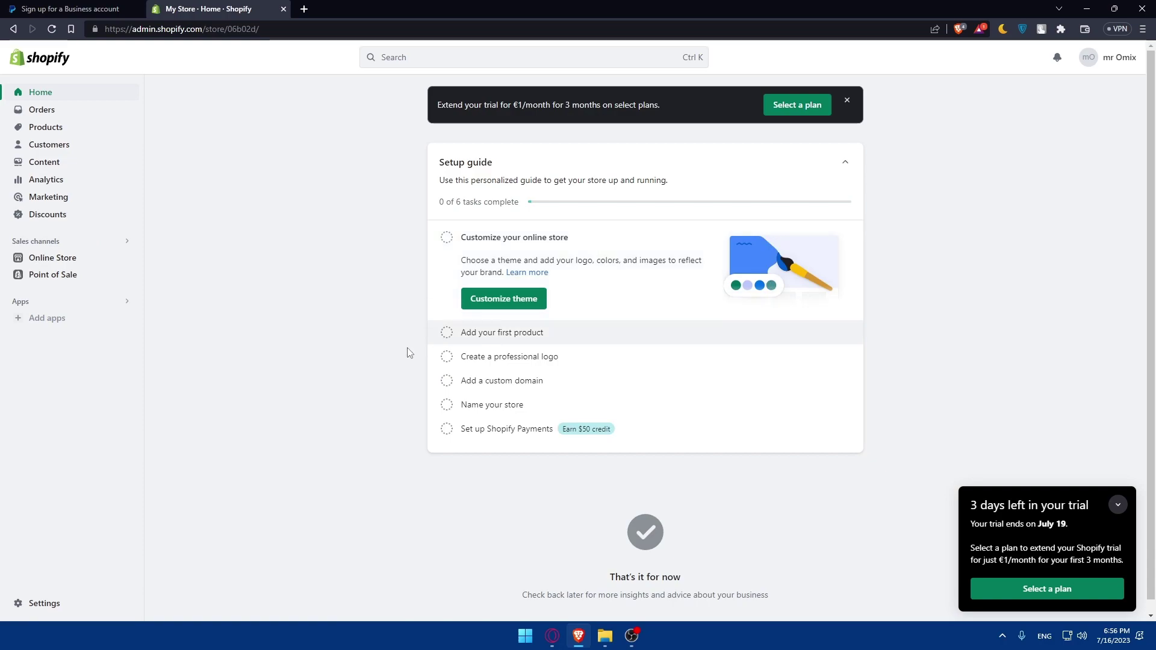
left_click(42, 607)
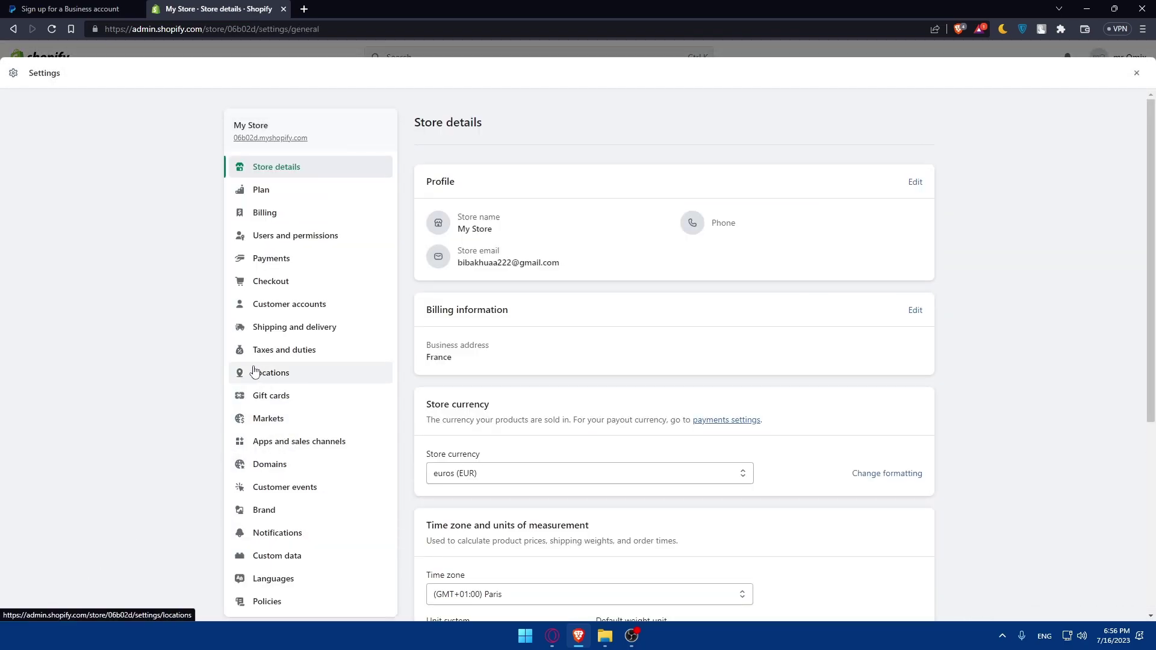
Step: Open Payments settings, close Settings to Home, then reopen Settings to Payments
left_click(283, 265)
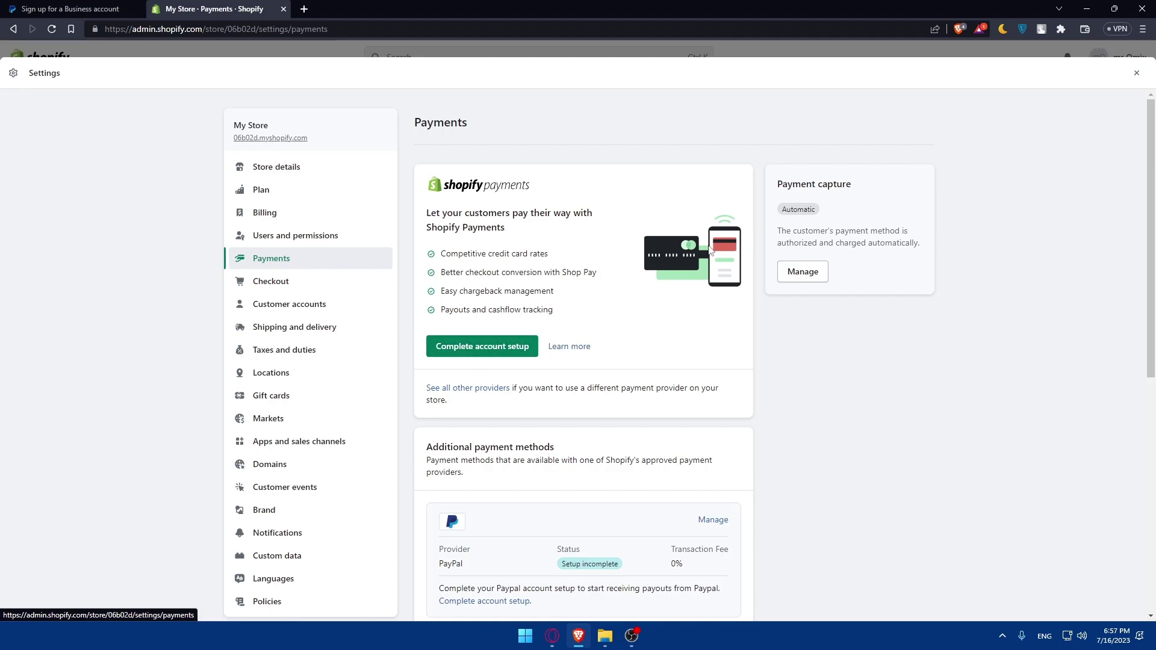
left_click(1136, 73)
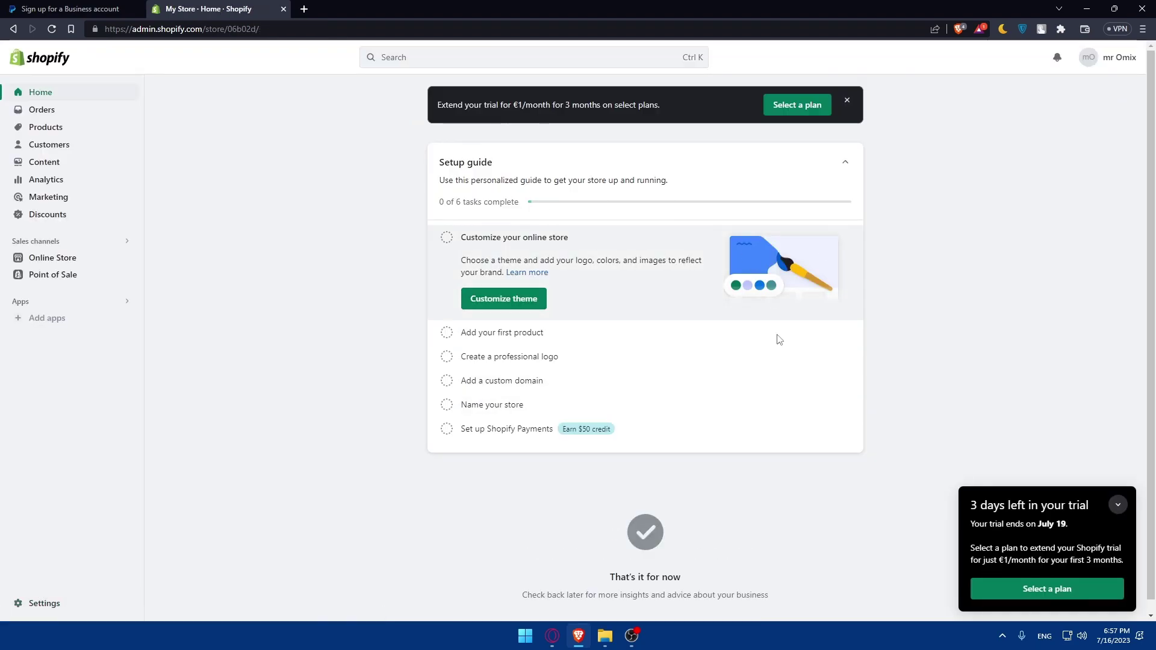
left_click(51, 609)
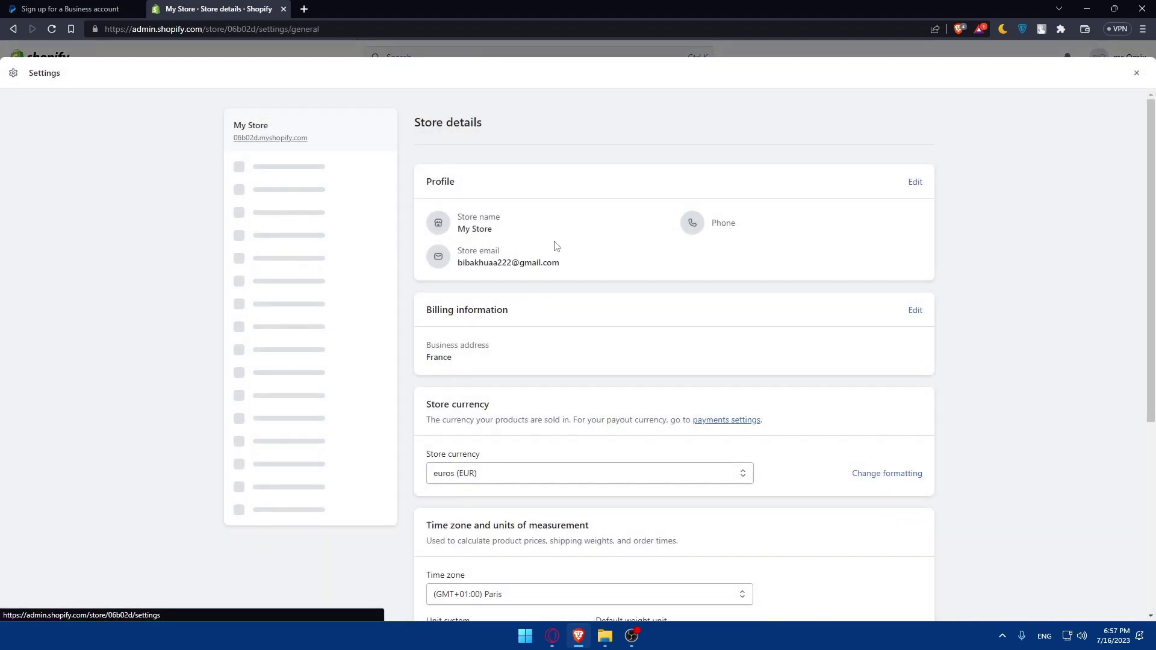
left_click(285, 266)
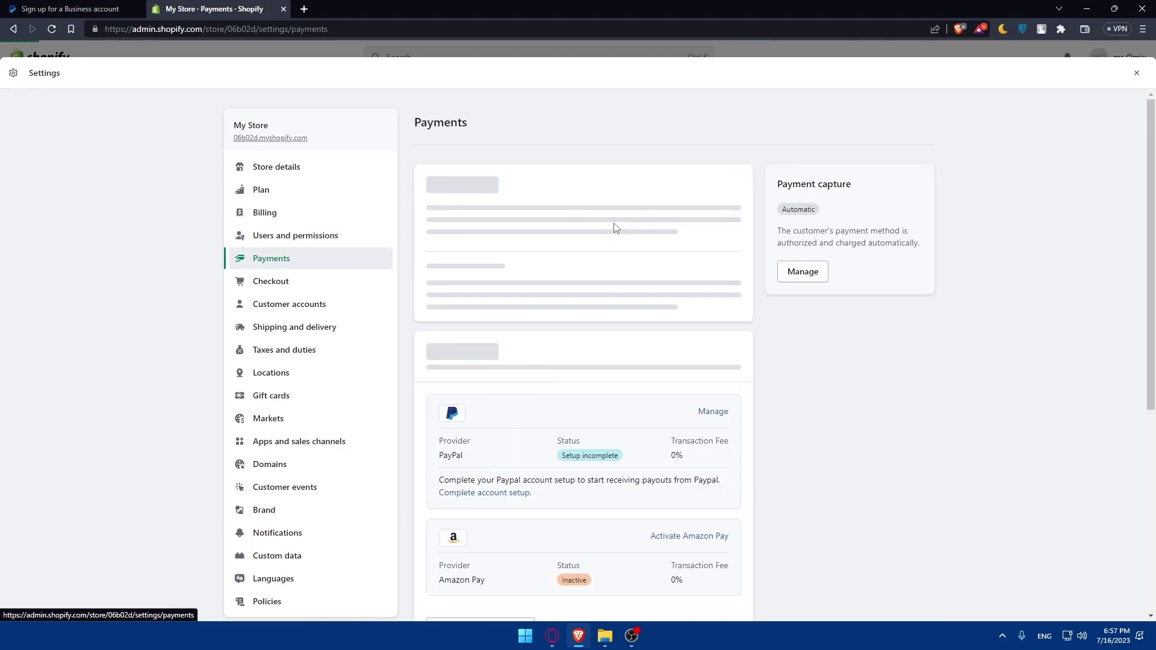
Step: Scroll to the Additional payment methods, showing PayPal setup incomplete and Amazon Pay inactive
scroll(627, 243, "down", 3)
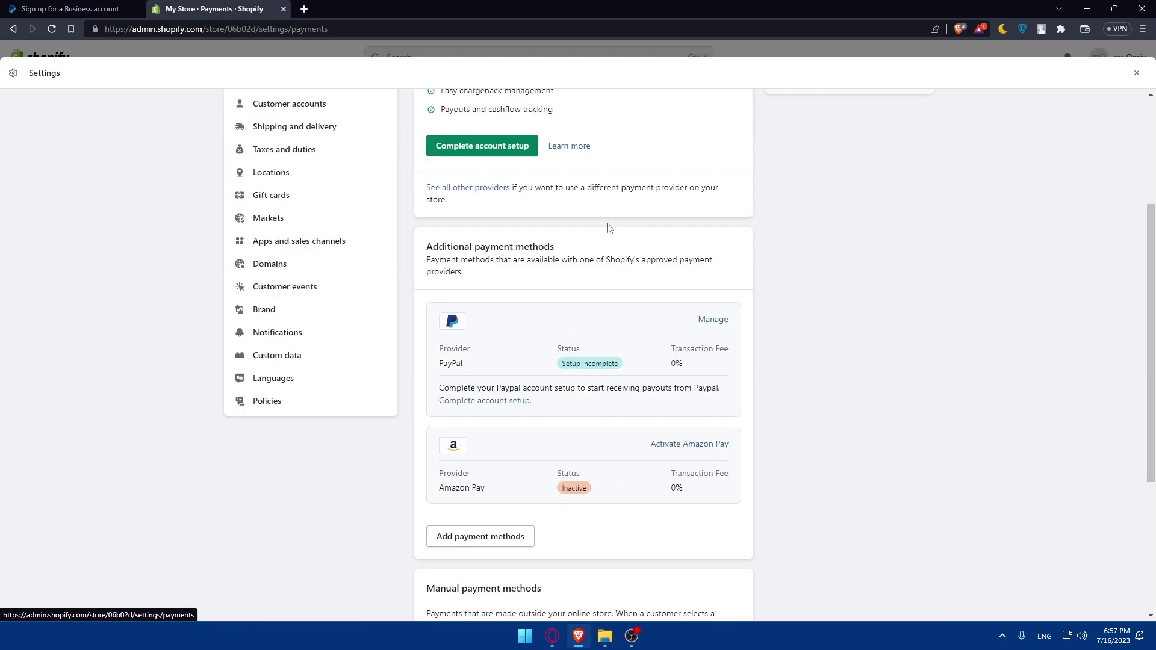
scroll(608, 228, "down", 4)
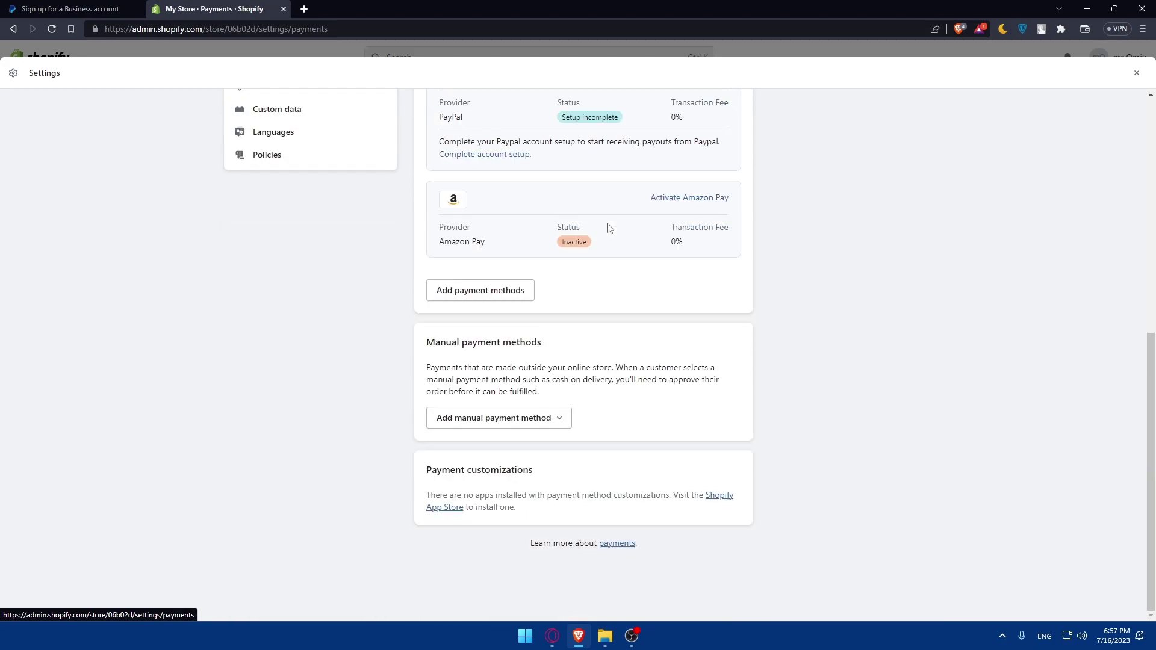
scroll(608, 228, "up", 2)
scroll(610, 228, "up", 2)
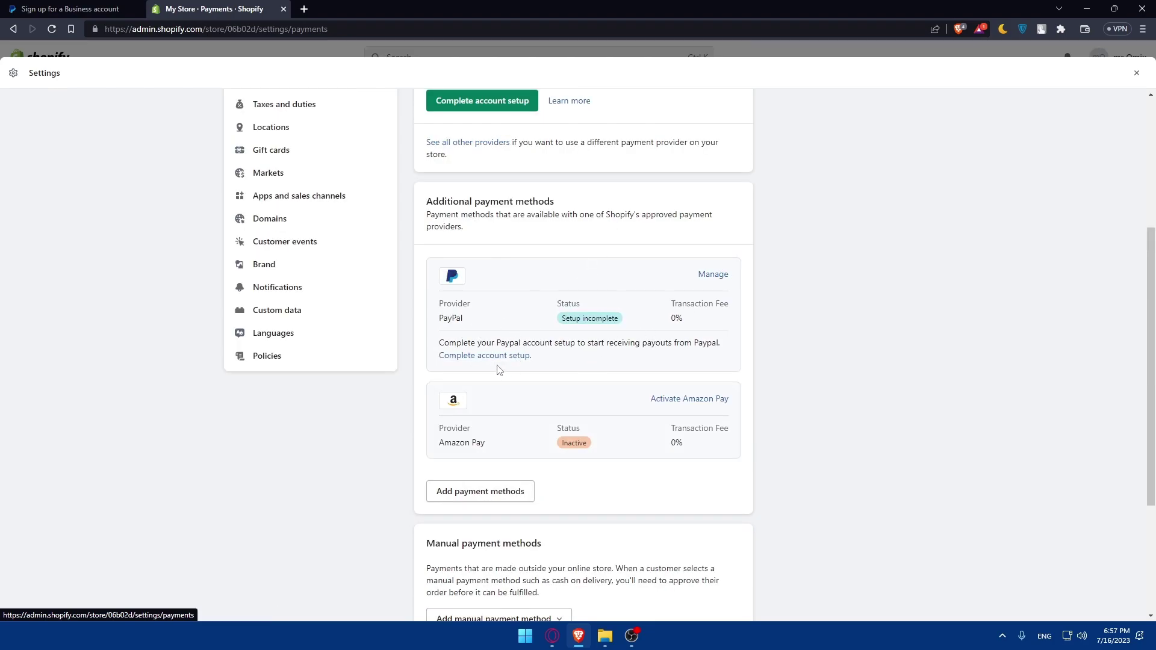
scroll(307, 310, "up", 4)
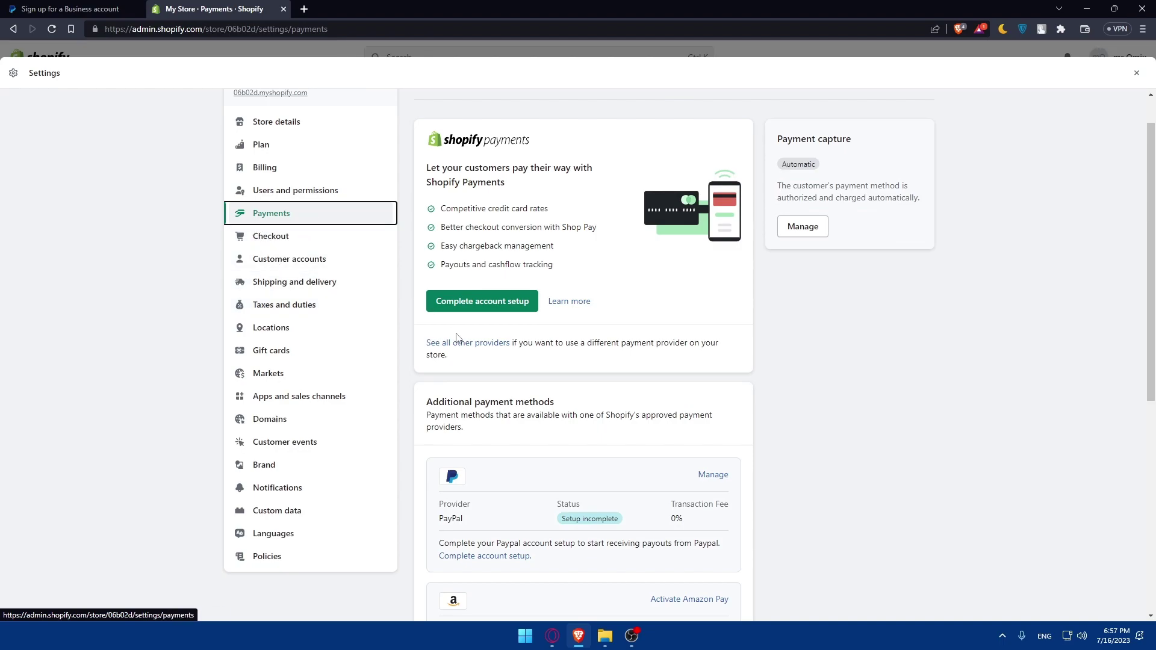
scroll(457, 338, "down", 6)
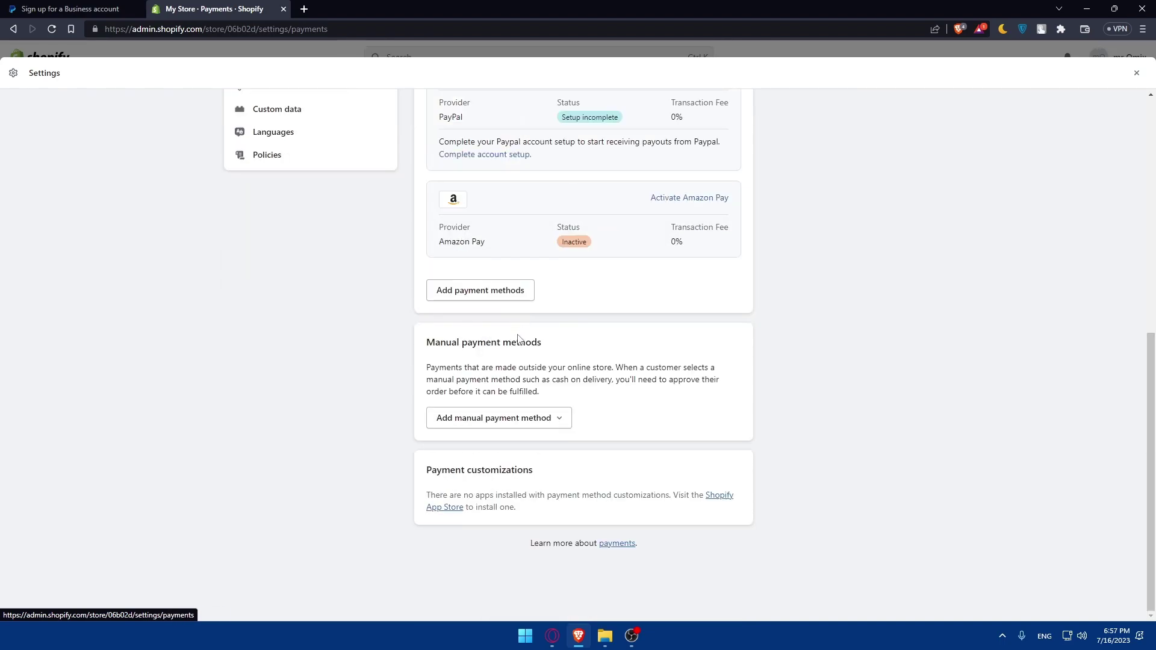
left_click(545, 423)
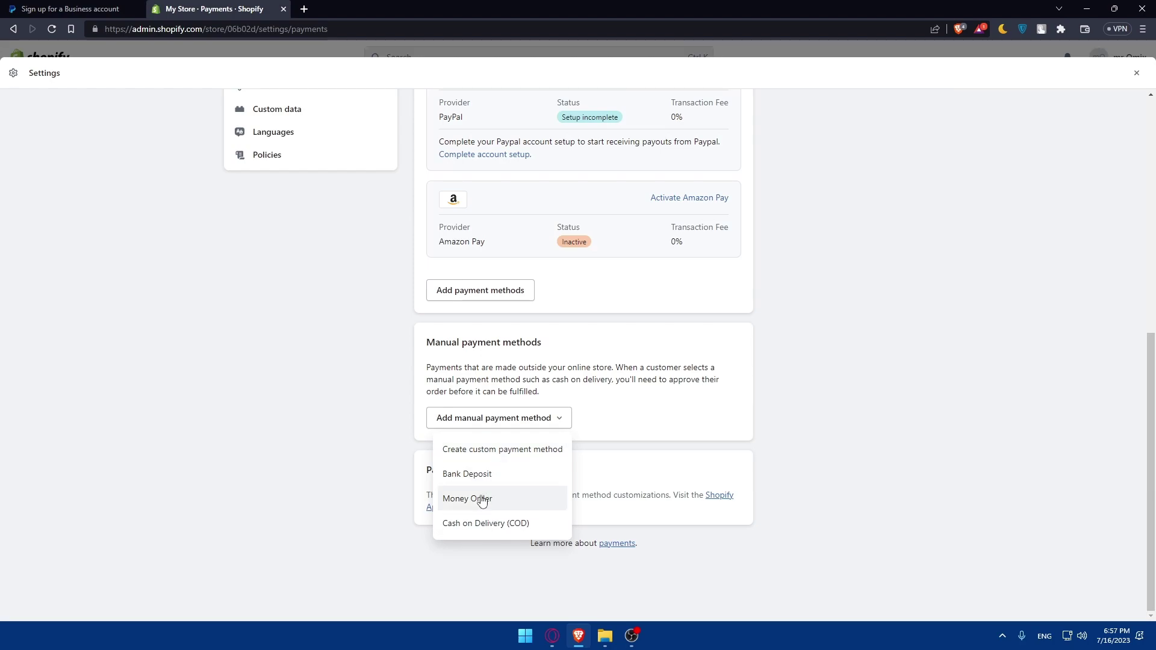
left_click(524, 418)
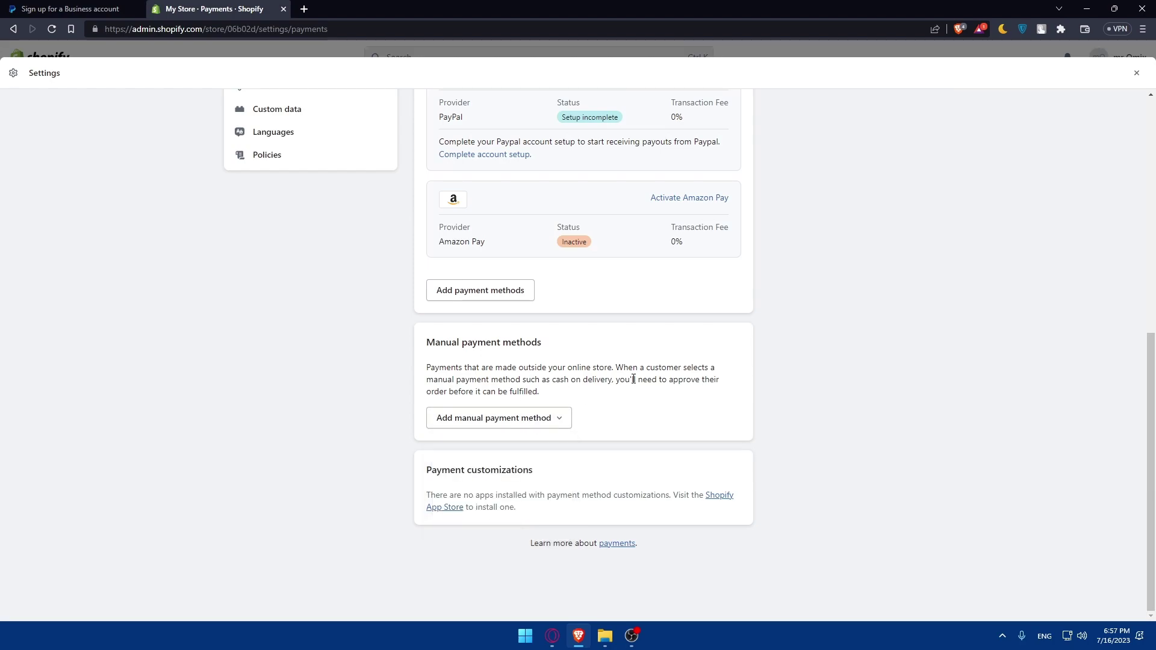
scroll(606, 399, "up", 3)
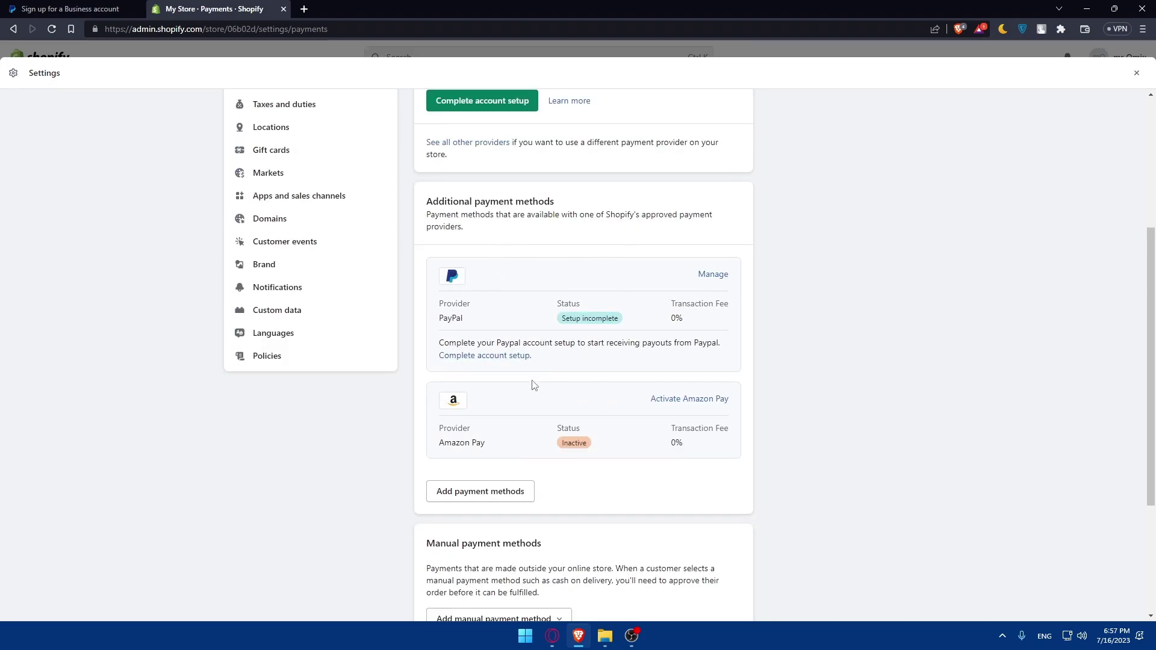
Step: In Add payment methods, search providers for 'paypal', then clear the search
left_click(480, 493)
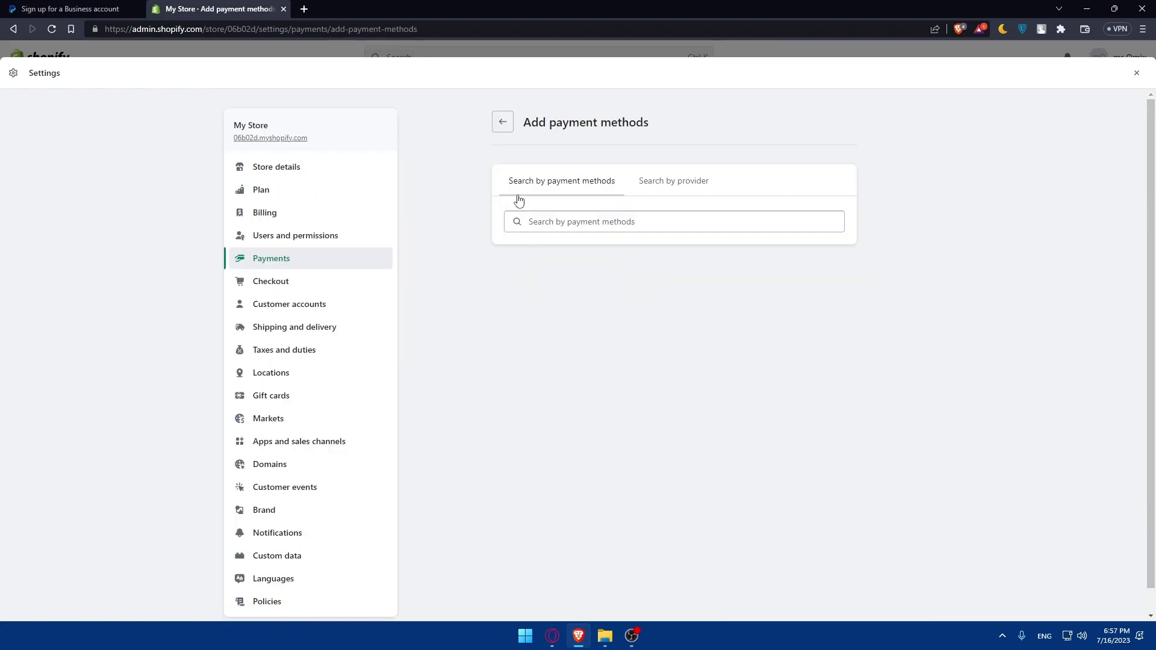
left_click(653, 188)
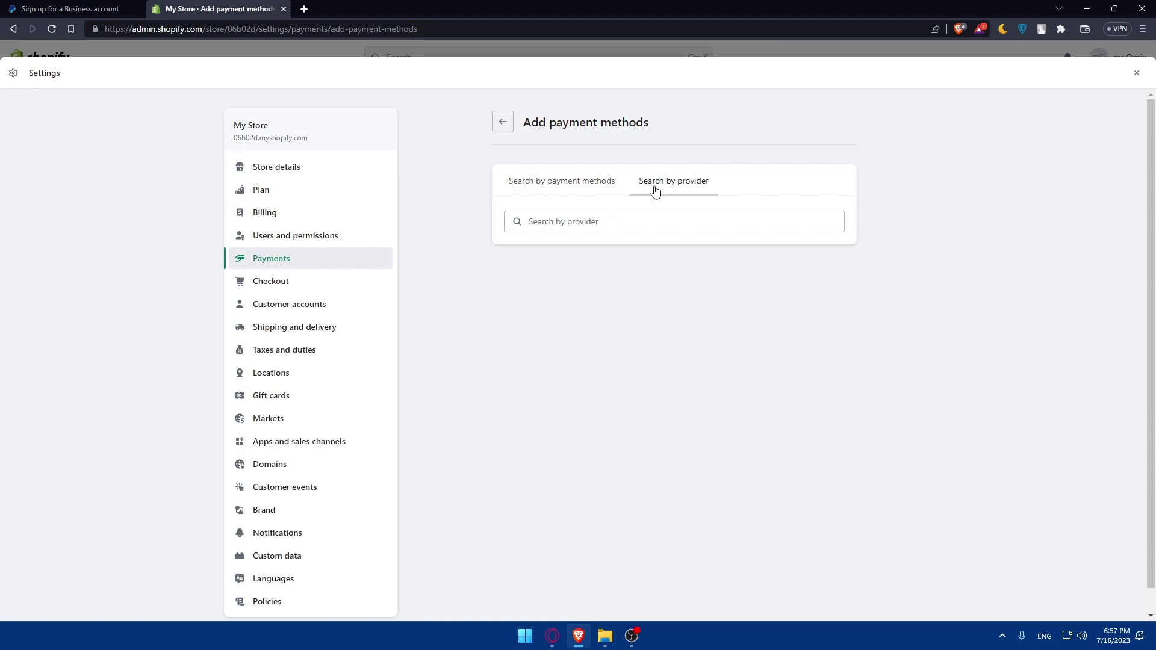
left_click(610, 219)
type("pay")
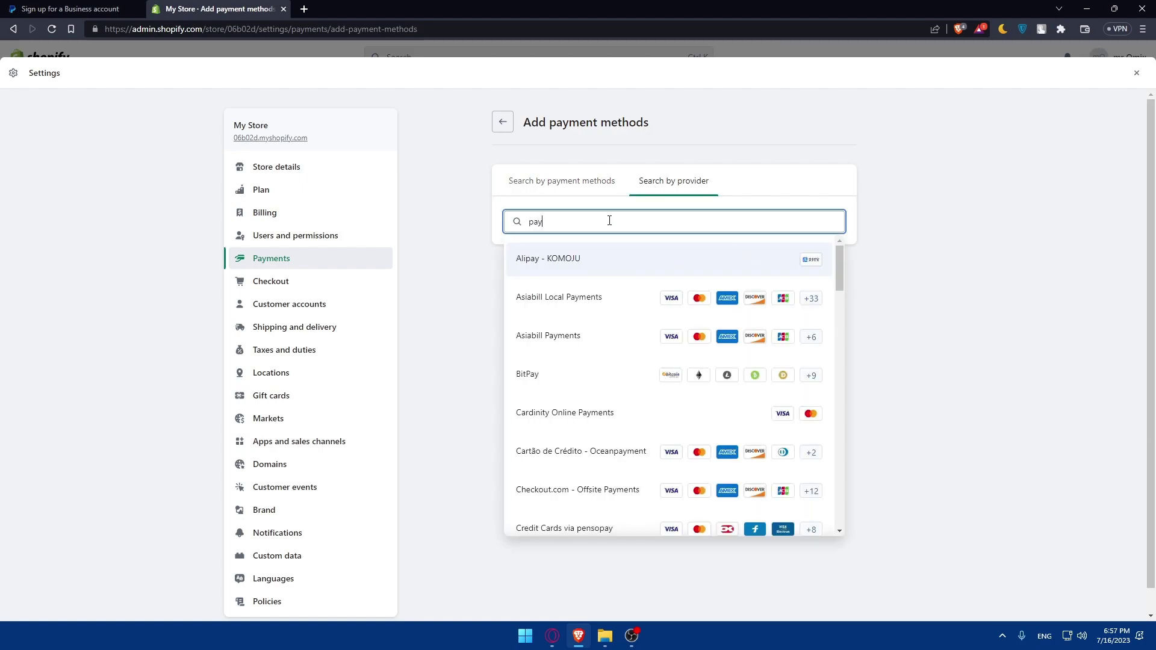
type("pal")
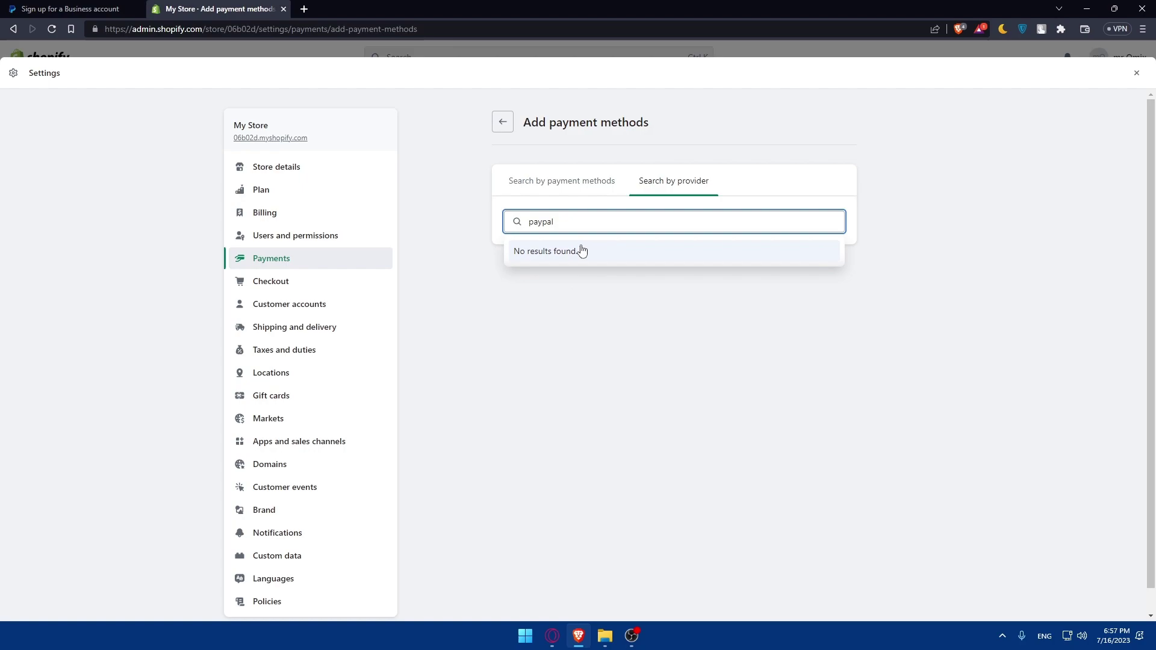
double_click(564, 215)
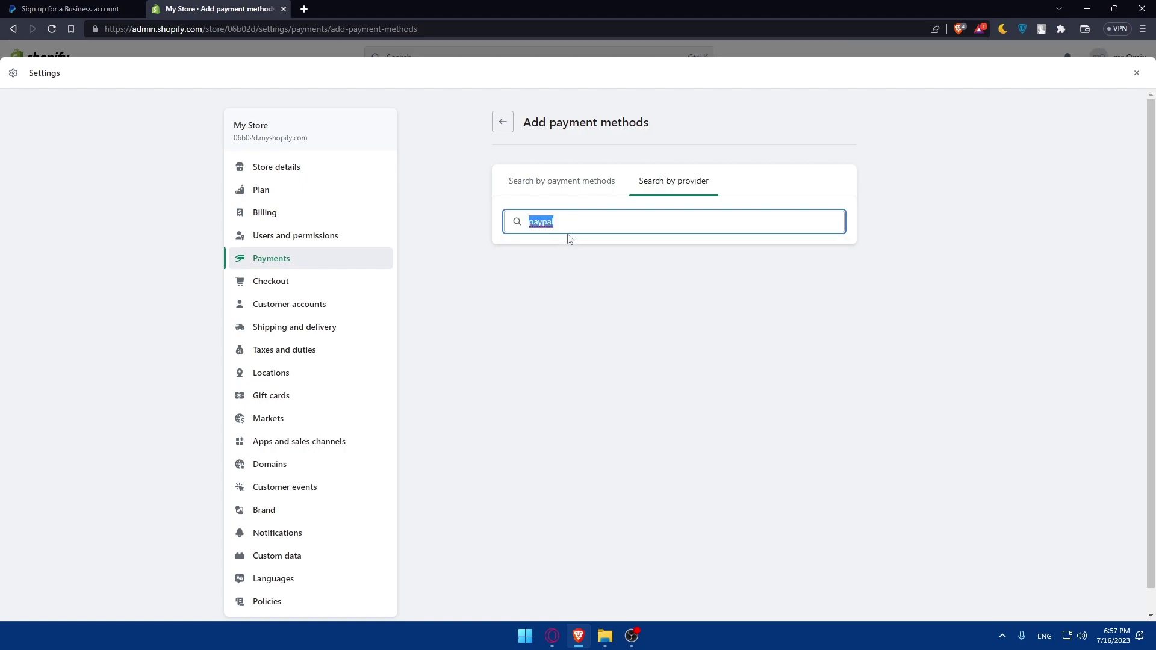
left_click(549, 218)
double_click(550, 218)
key("BackSpace")
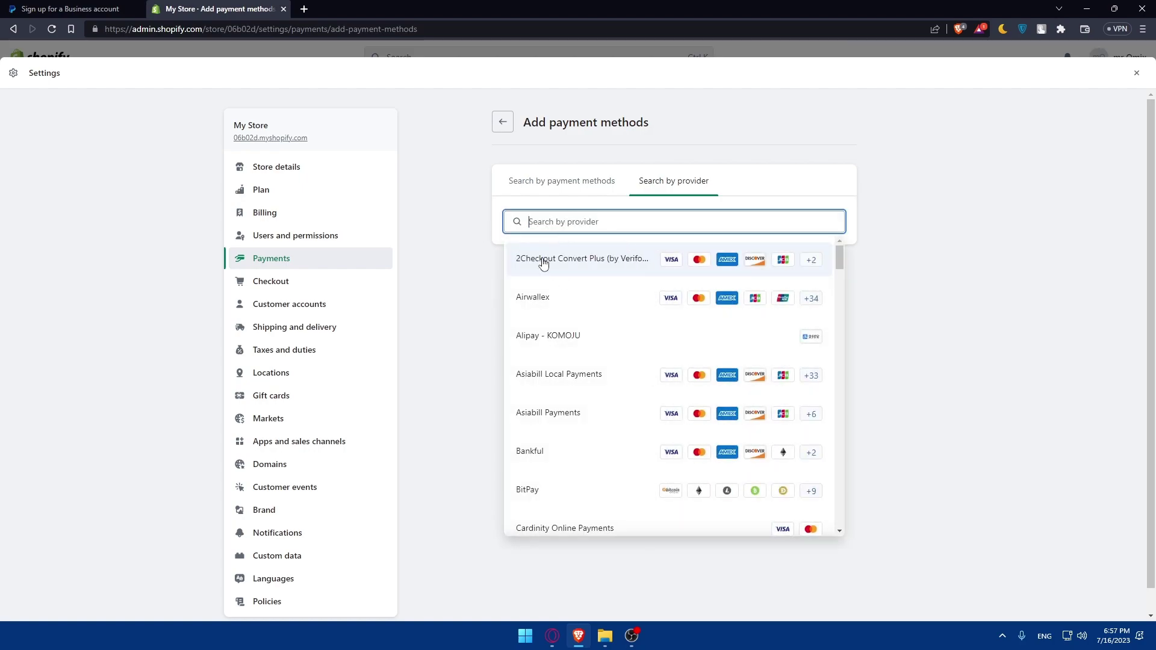
Step: Search payment methods for 'paypal', clear it, and go back to Payments settings
left_click(561, 182)
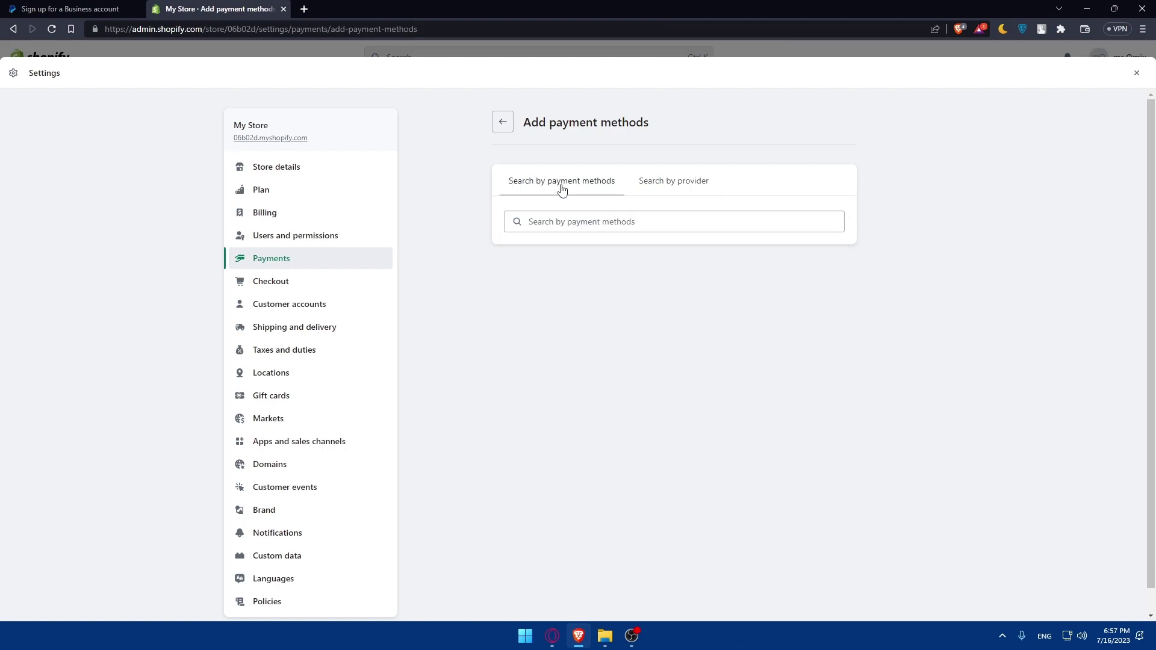
left_click(602, 223)
type("pay")
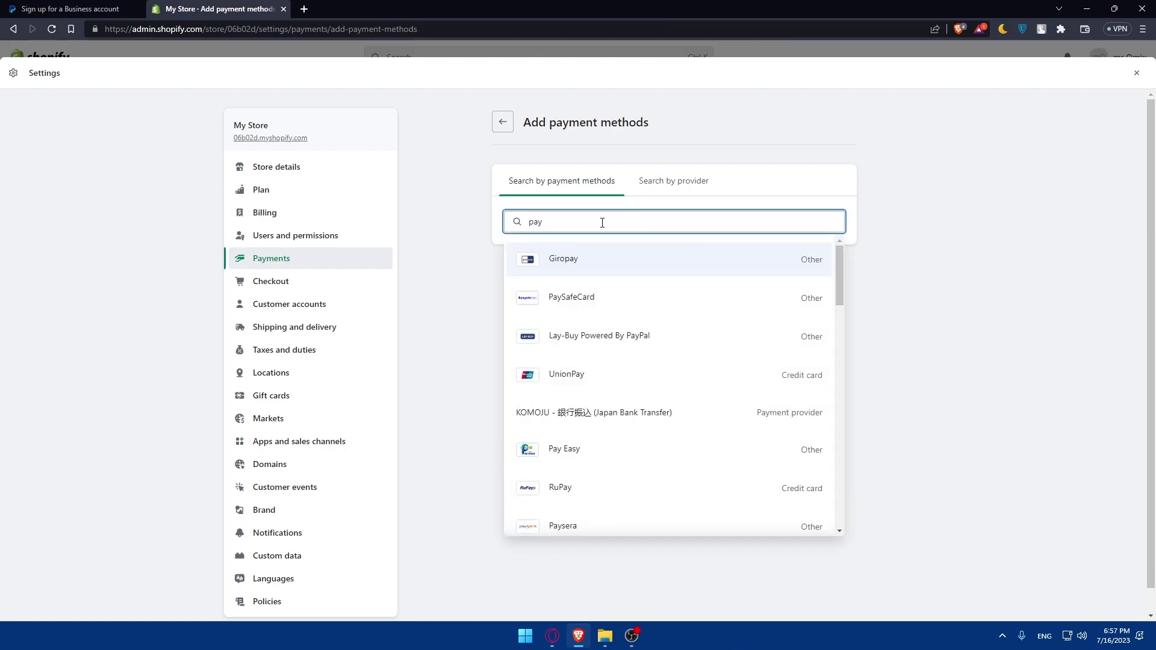
type("pal")
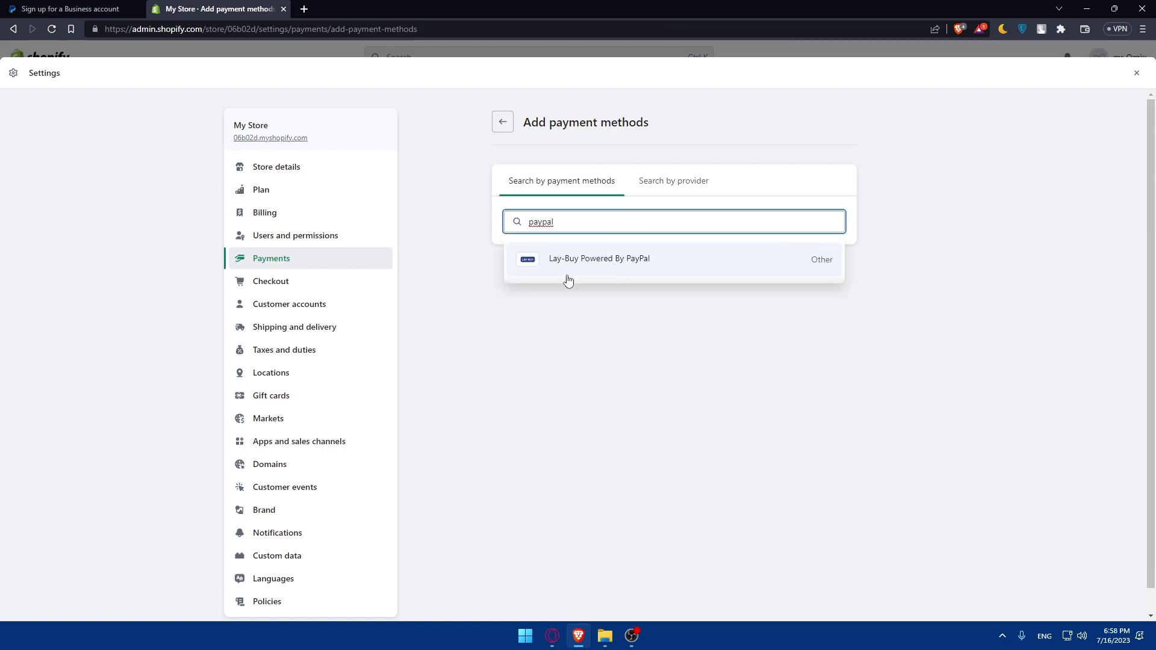
left_click_drag(562, 234, 481, 224)
key("BackSpace")
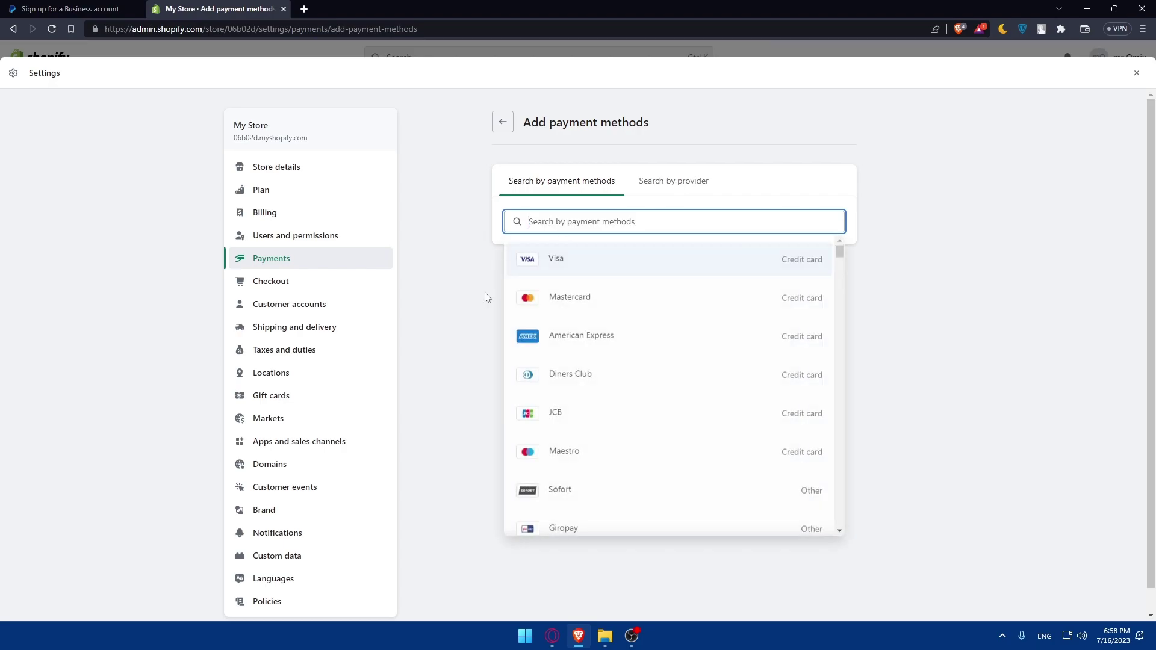
left_click(333, 263)
scroll(542, 385, "down", 3)
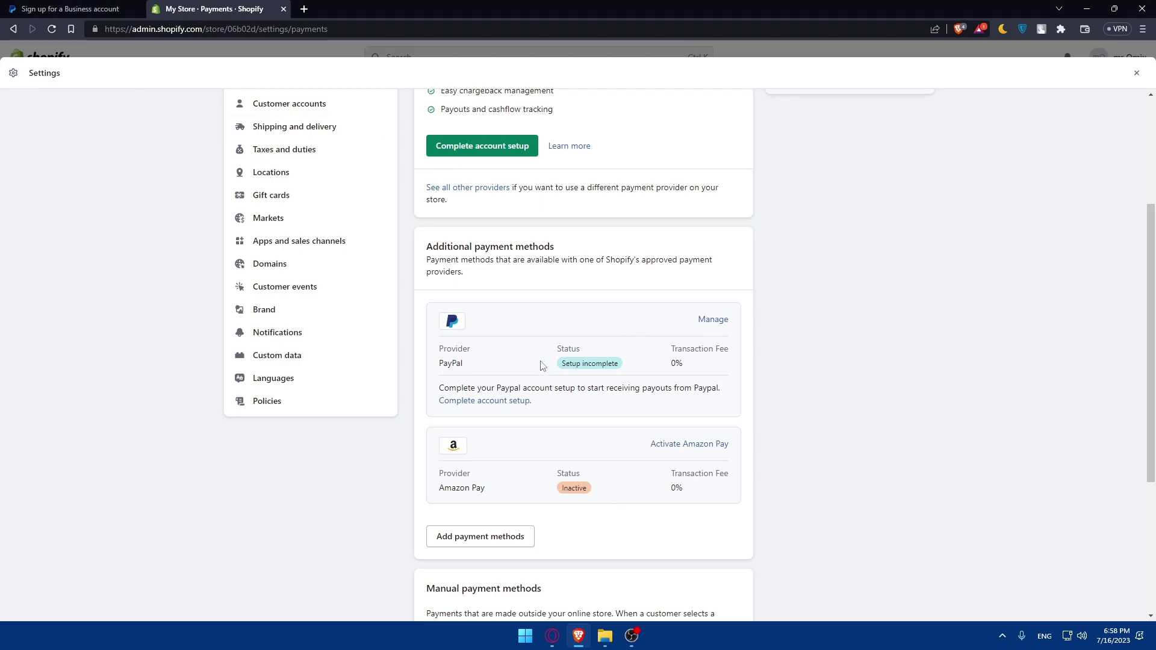
left_click(724, 328)
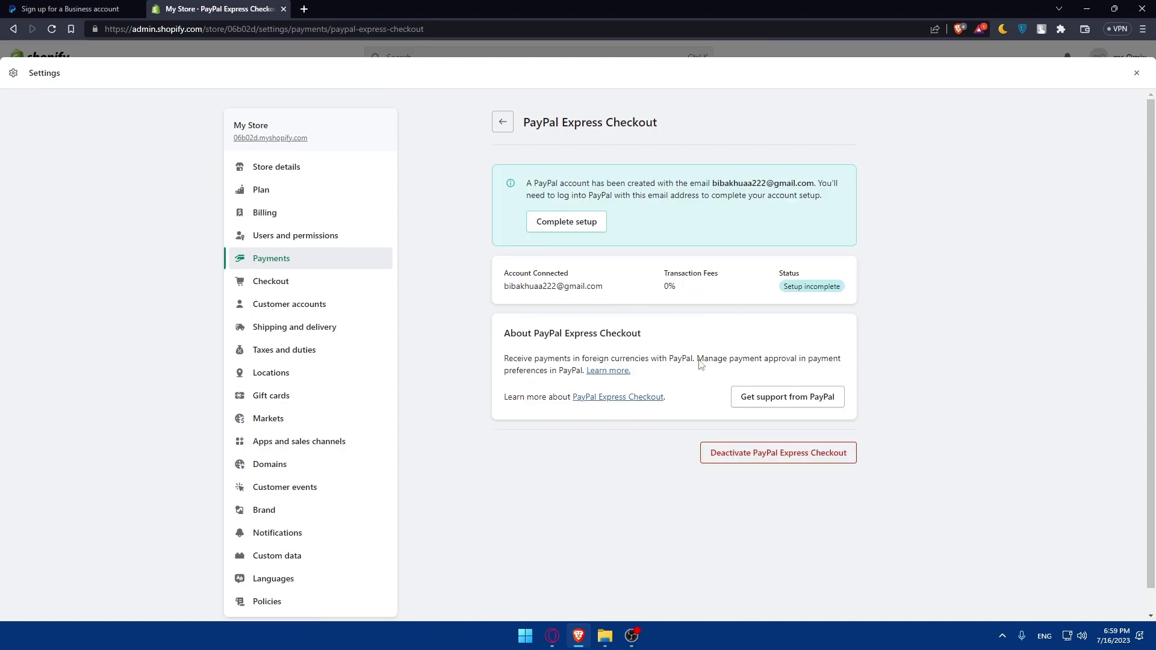
left_click(503, 122)
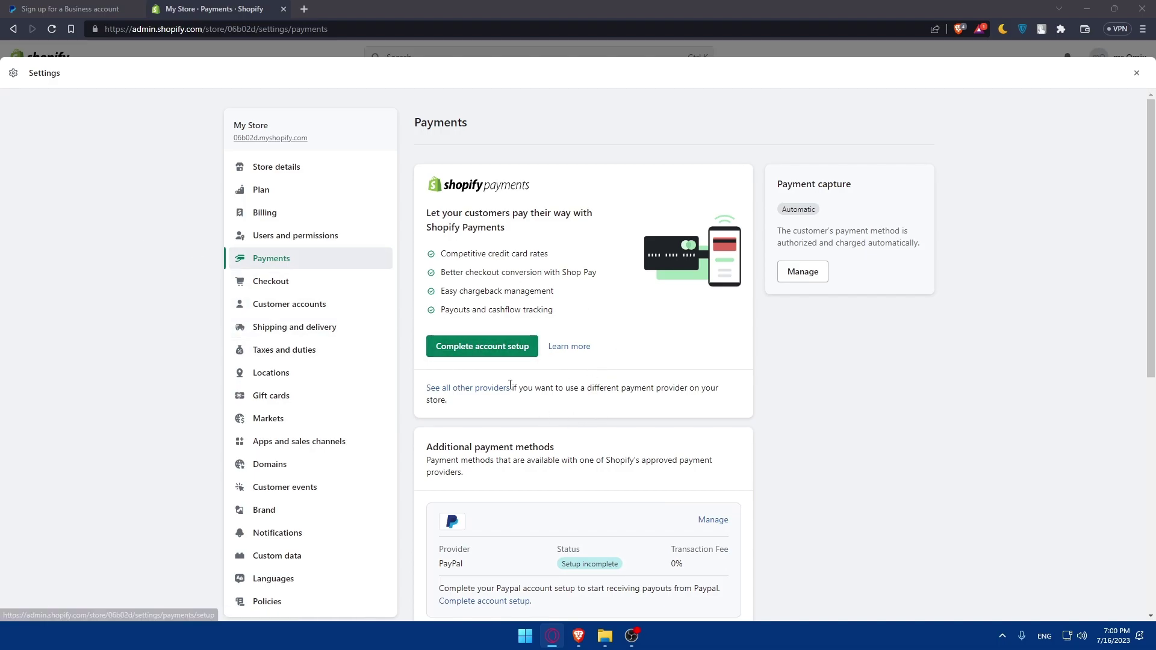
Step: Browse Add payment methods by method and provider, then close Settings and open Add apps
scroll(563, 338, "down", 3)
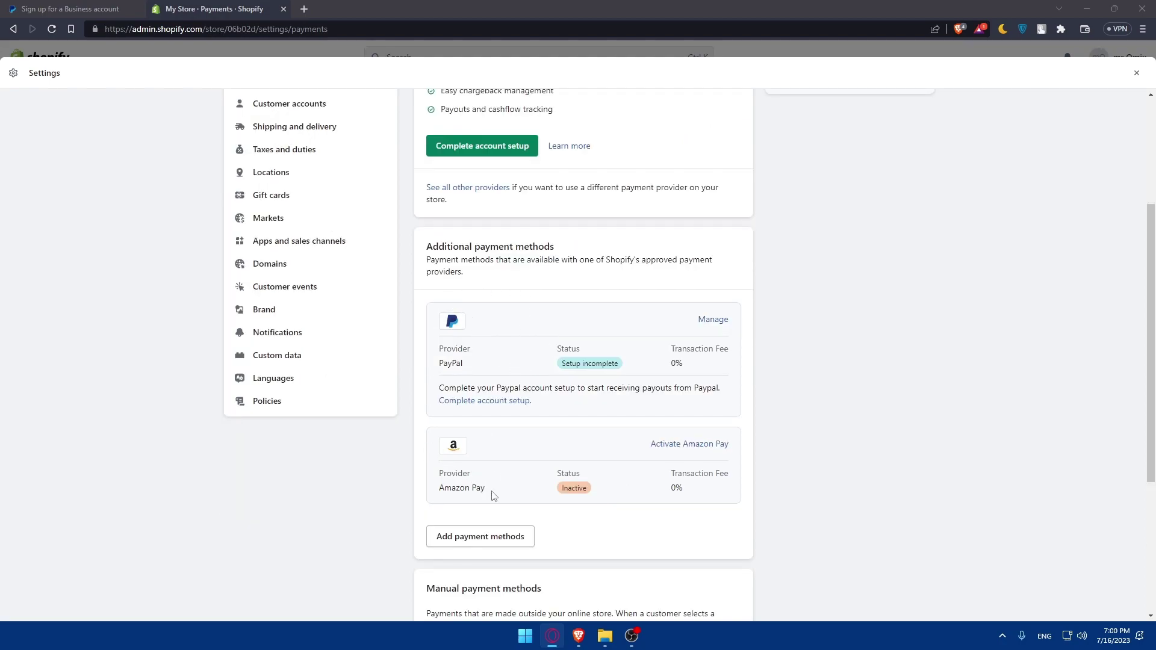
left_click(490, 531)
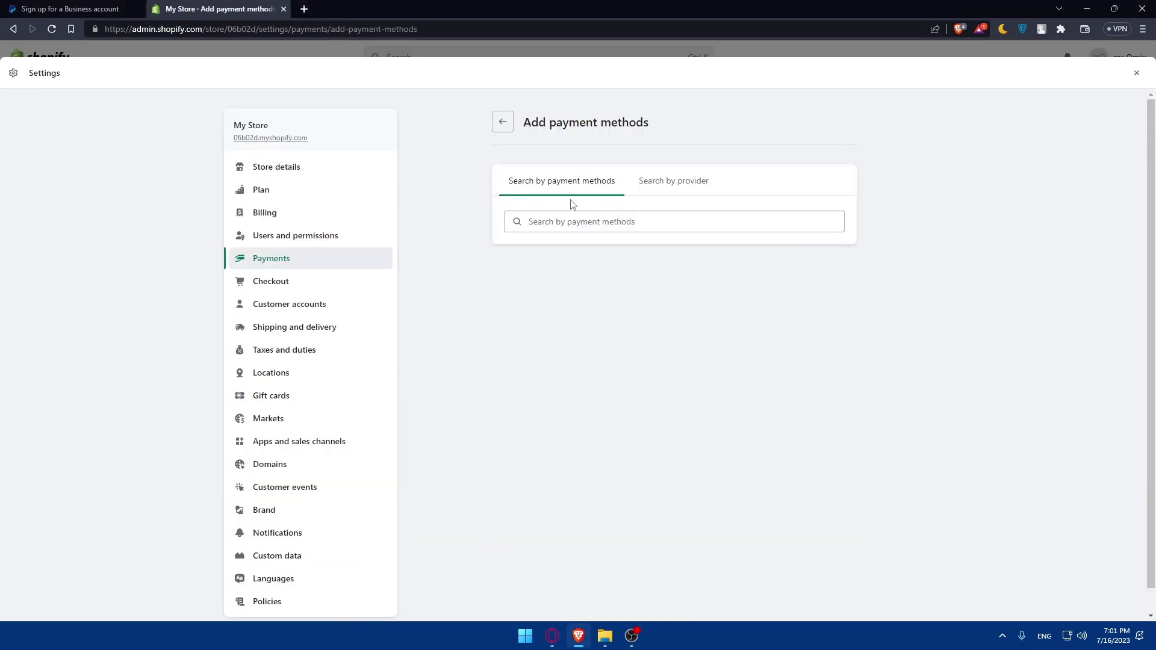
left_click(583, 223)
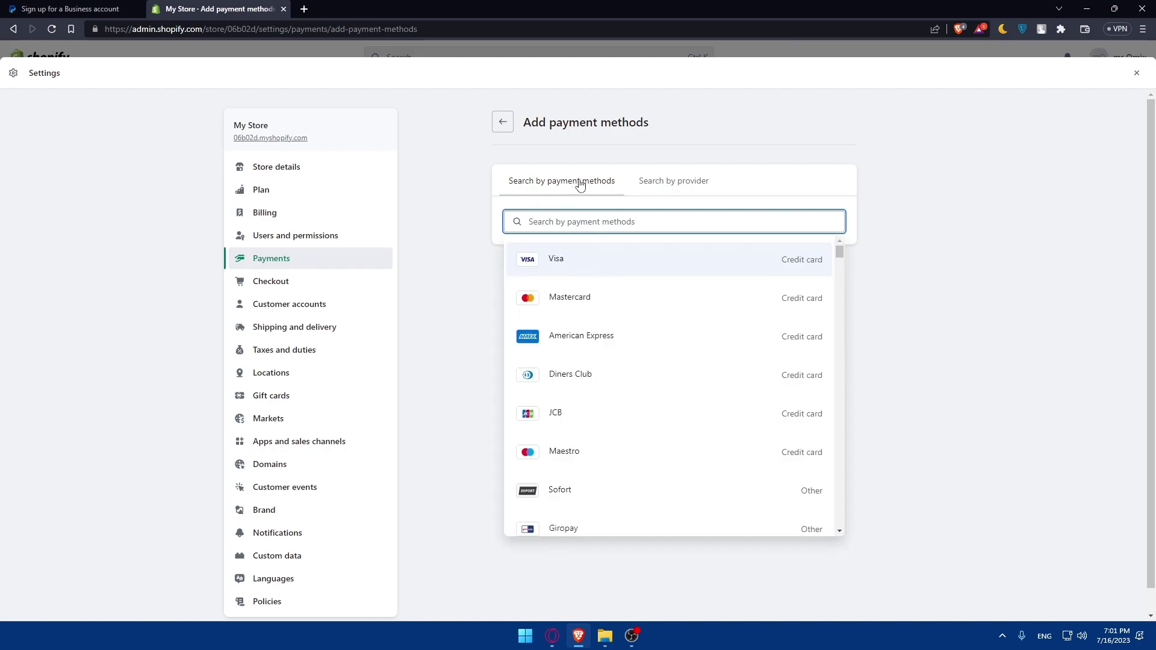
left_click(640, 183)
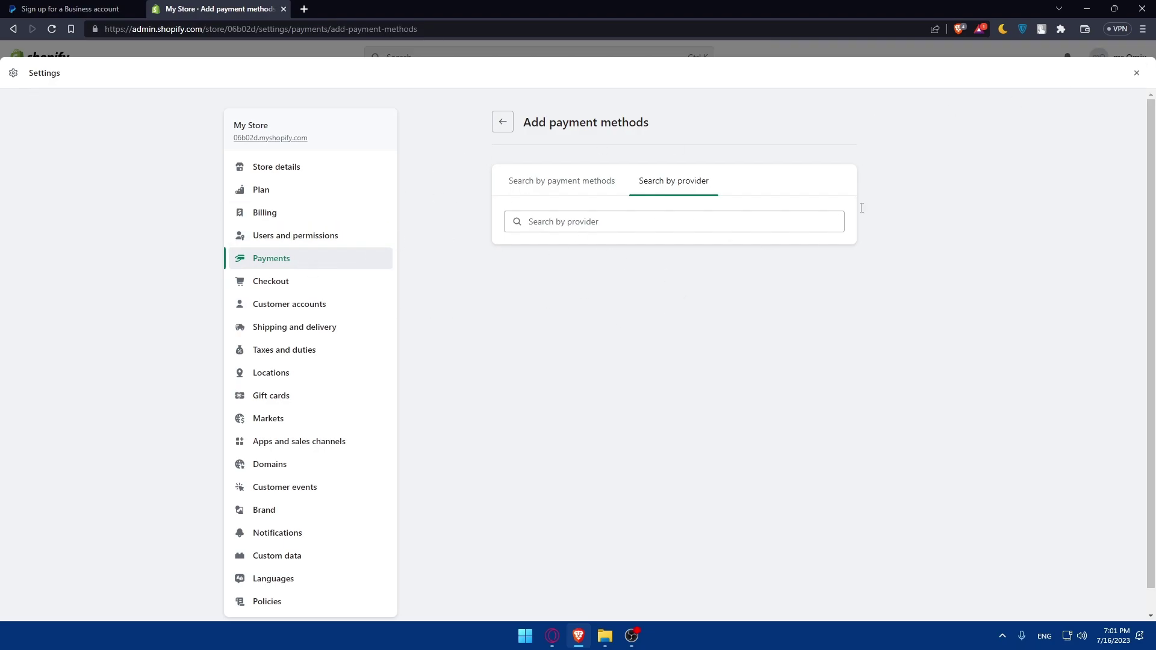
left_click(1137, 73)
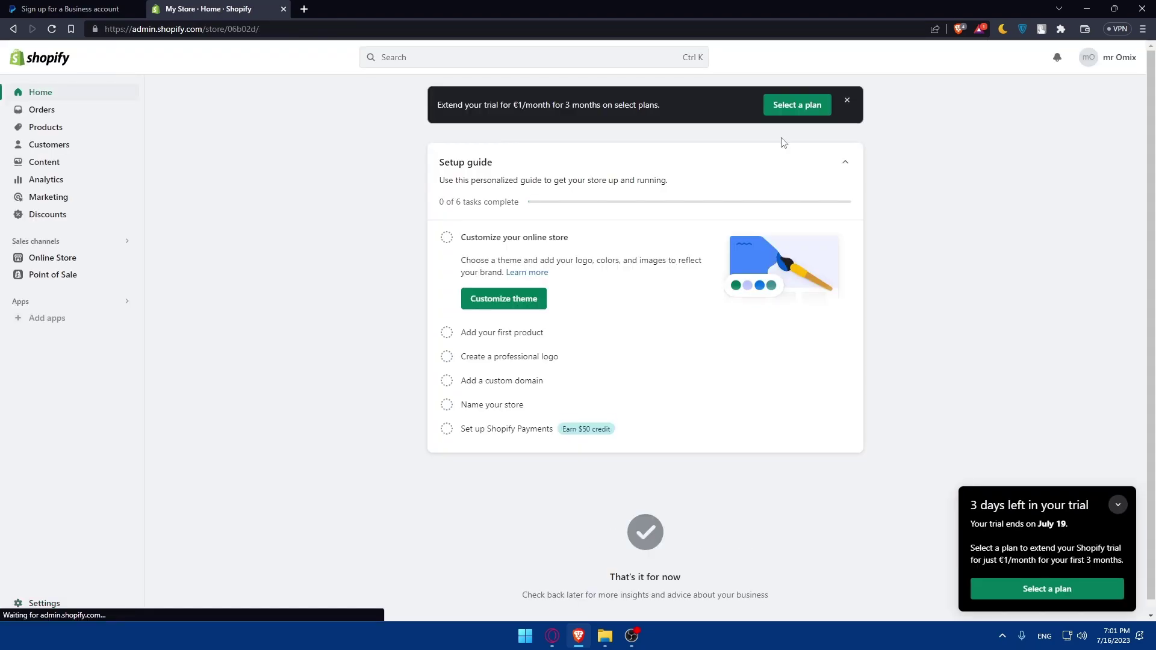
left_click(53, 319)
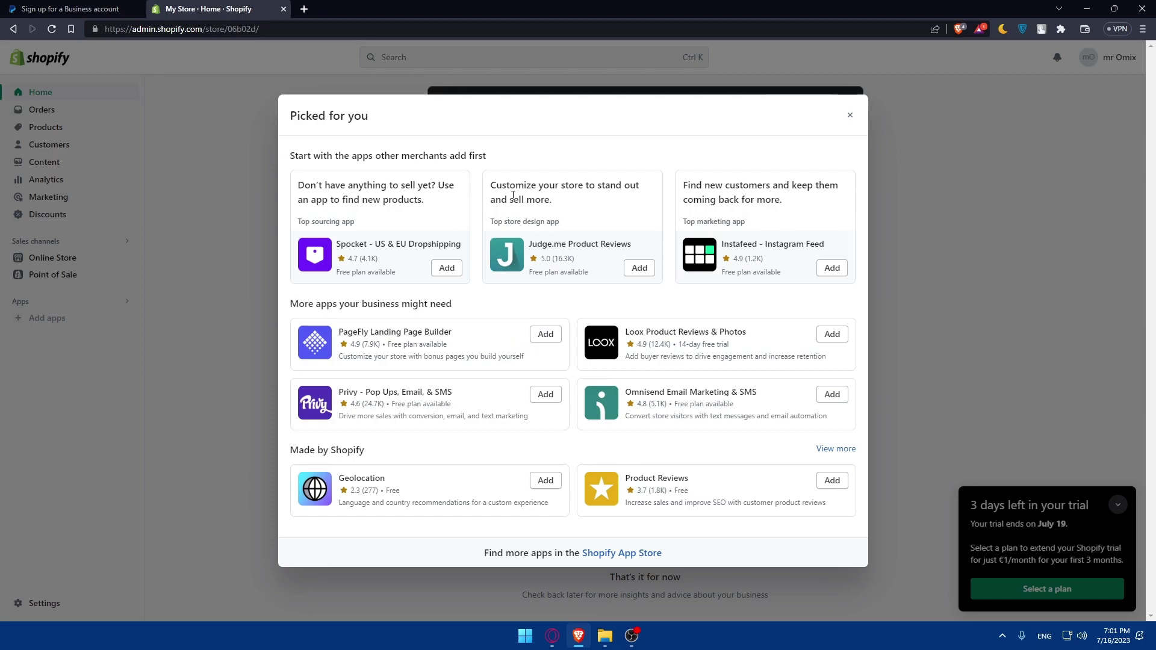
Step: Search the Shopify App Store for 'payonner', clear the recent searches, and close the tab
left_click(635, 559)
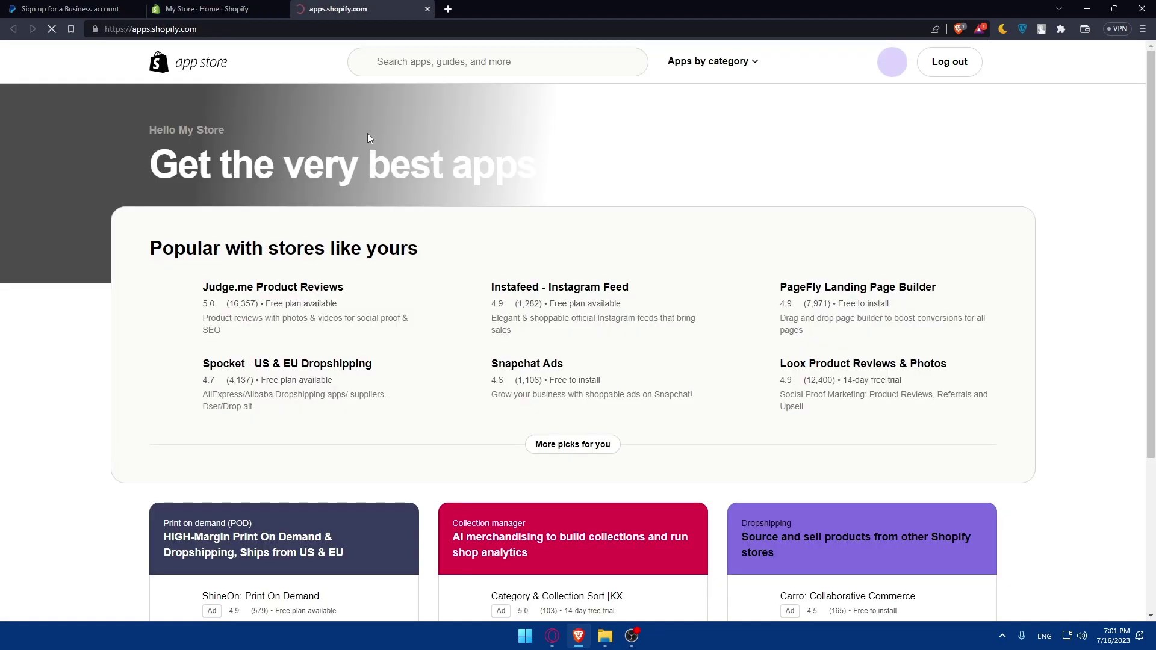
left_click(441, 67)
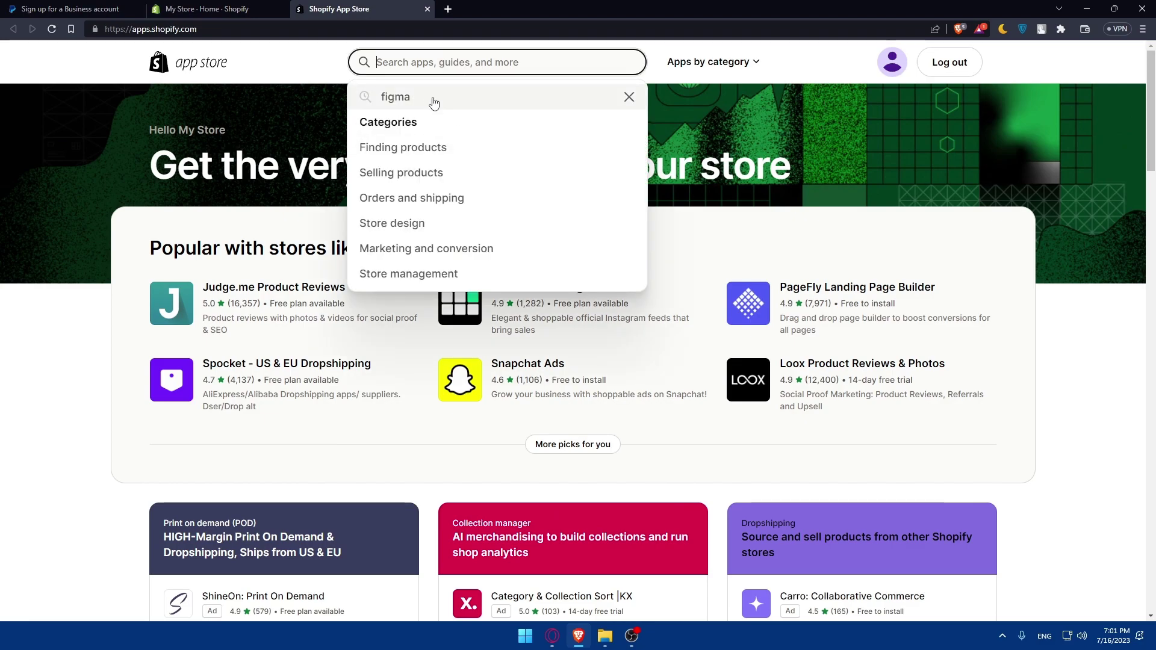
left_click(629, 98)
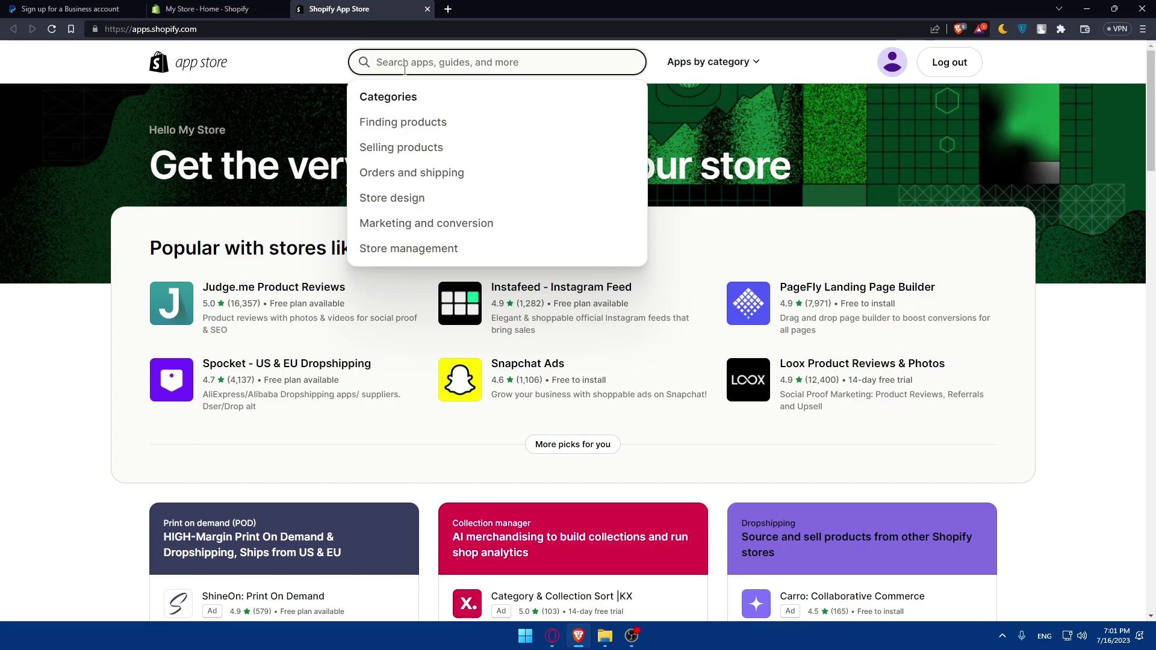
type("payon")
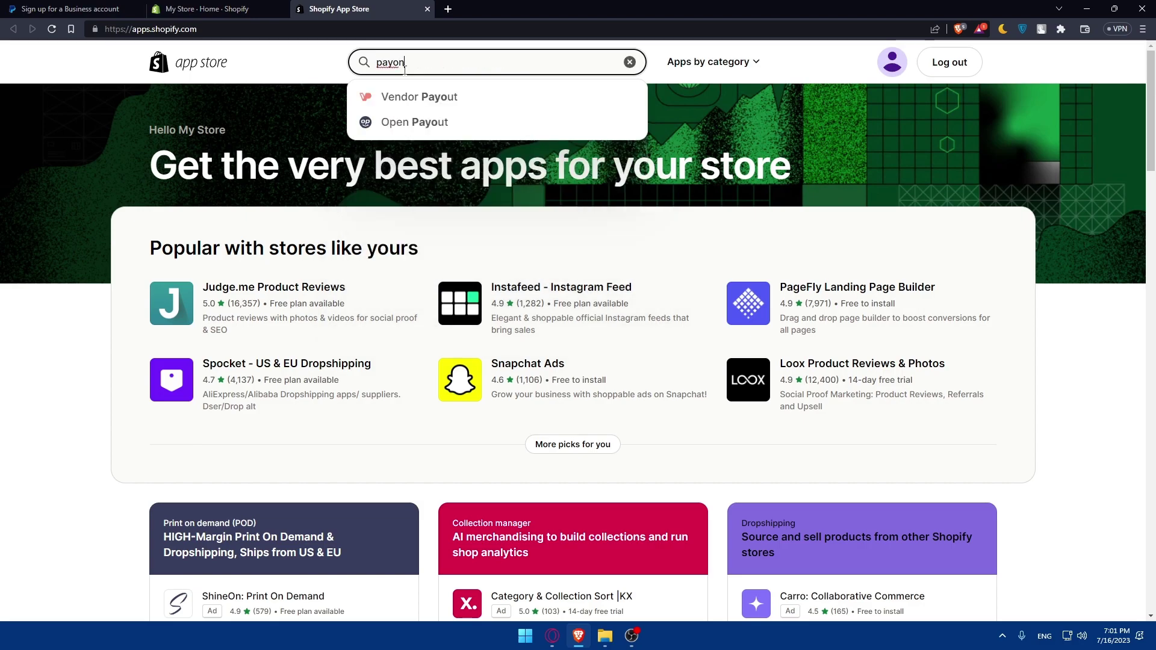
type("ner")
key("Return")
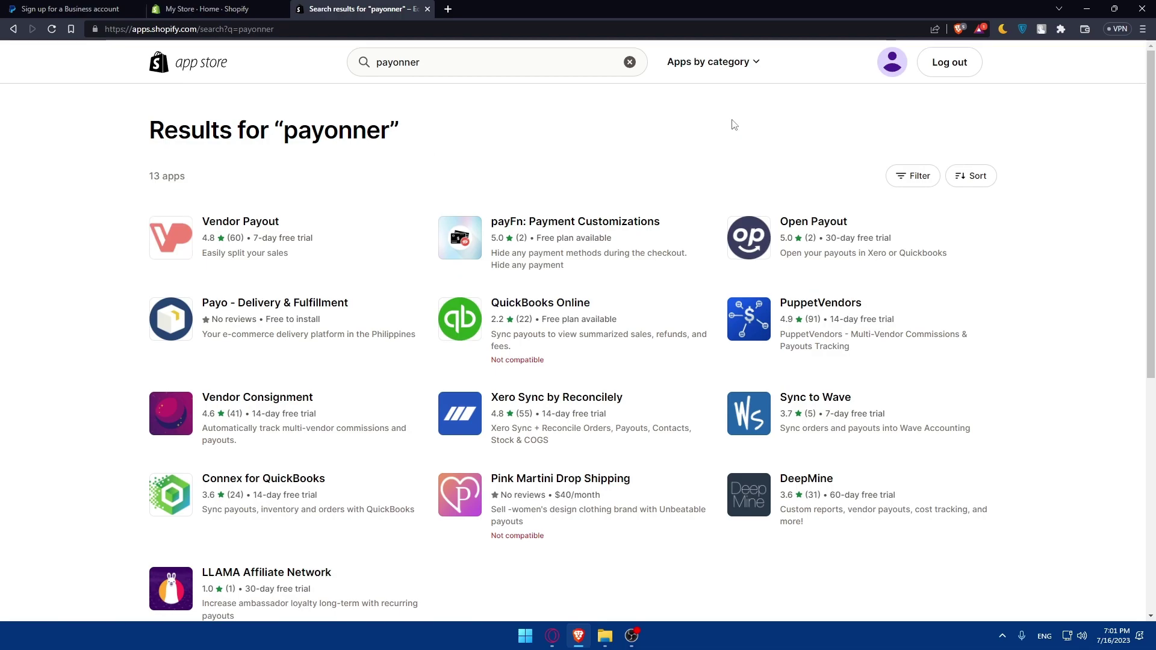
left_click(629, 63)
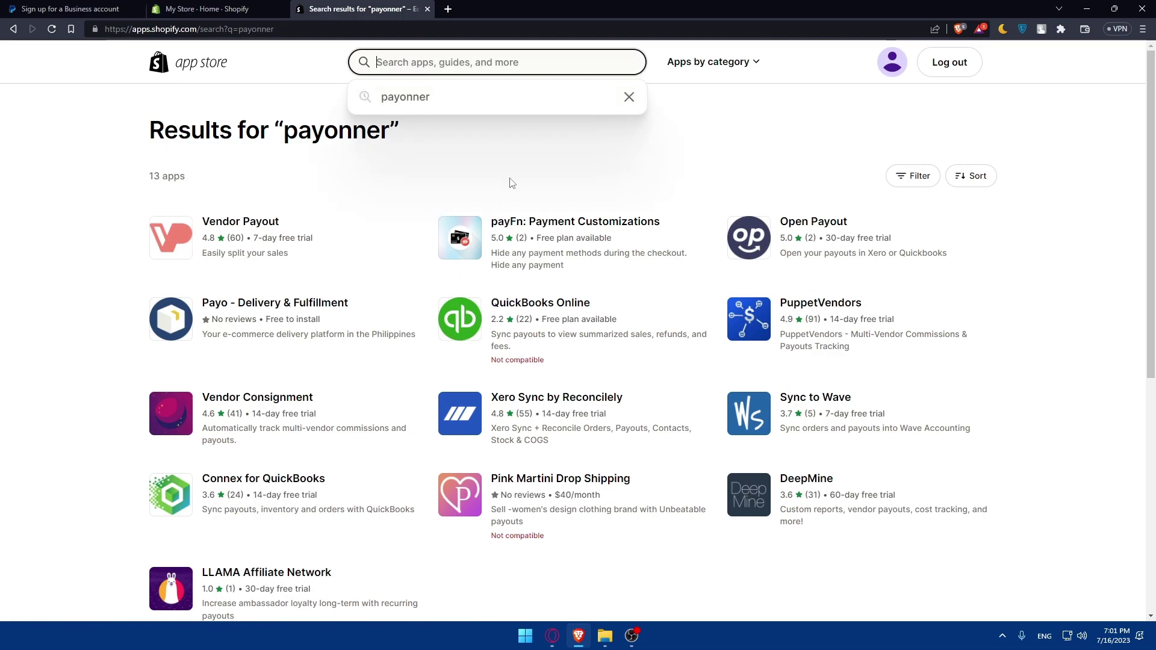
left_click(627, 97)
left_click(428, 9)
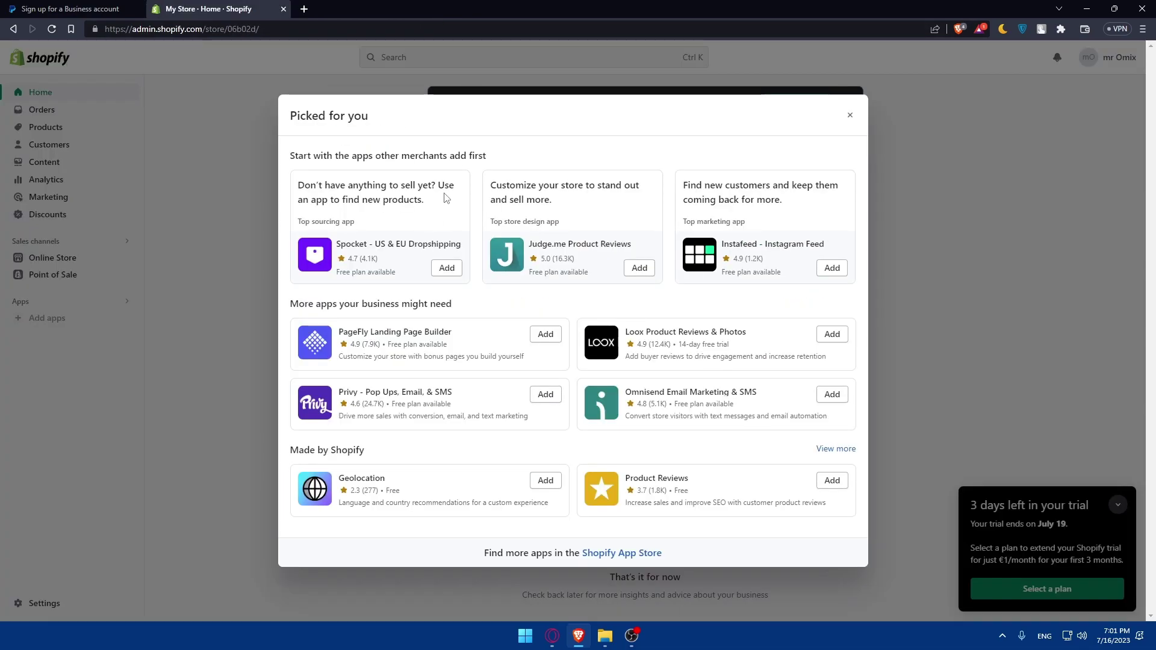
Step: Dismiss the app picks, preview the Dawn storefront from Online Store, then close the preview
left_click(849, 117)
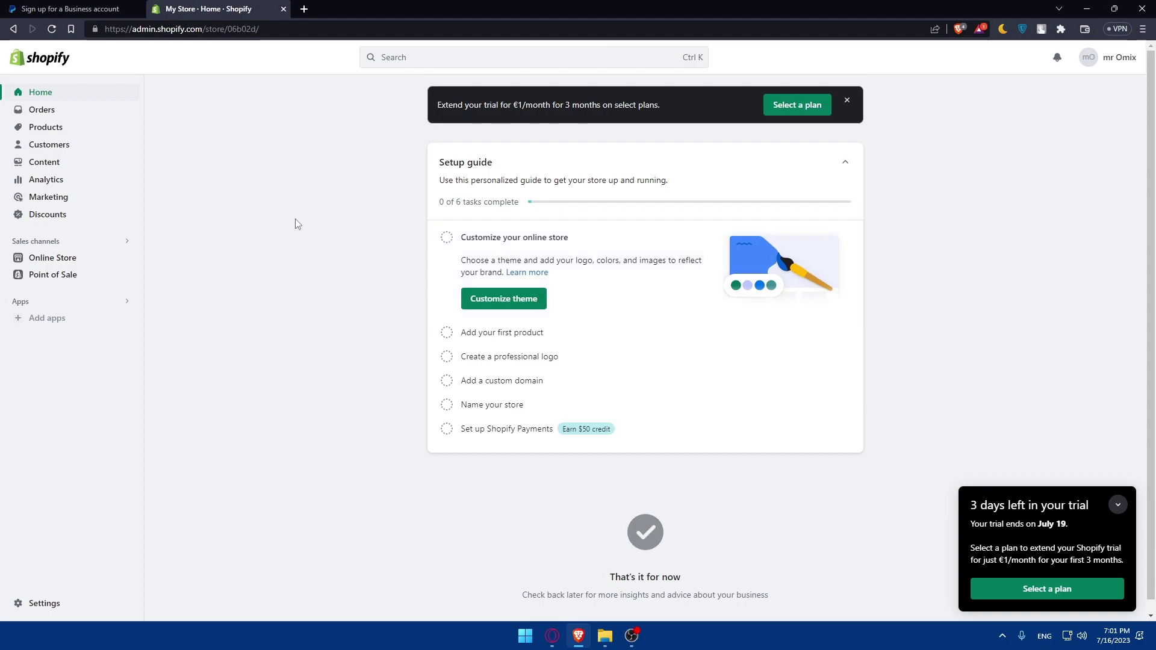
left_click(79, 261)
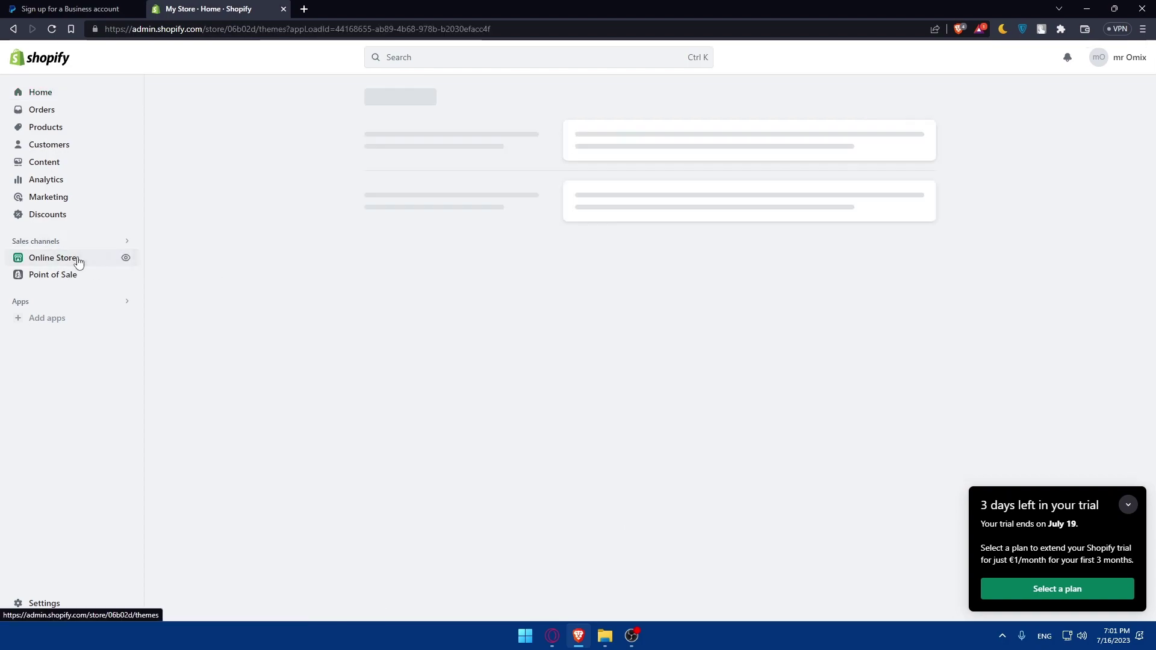
left_click(126, 259)
scroll(565, 260, "down", 5)
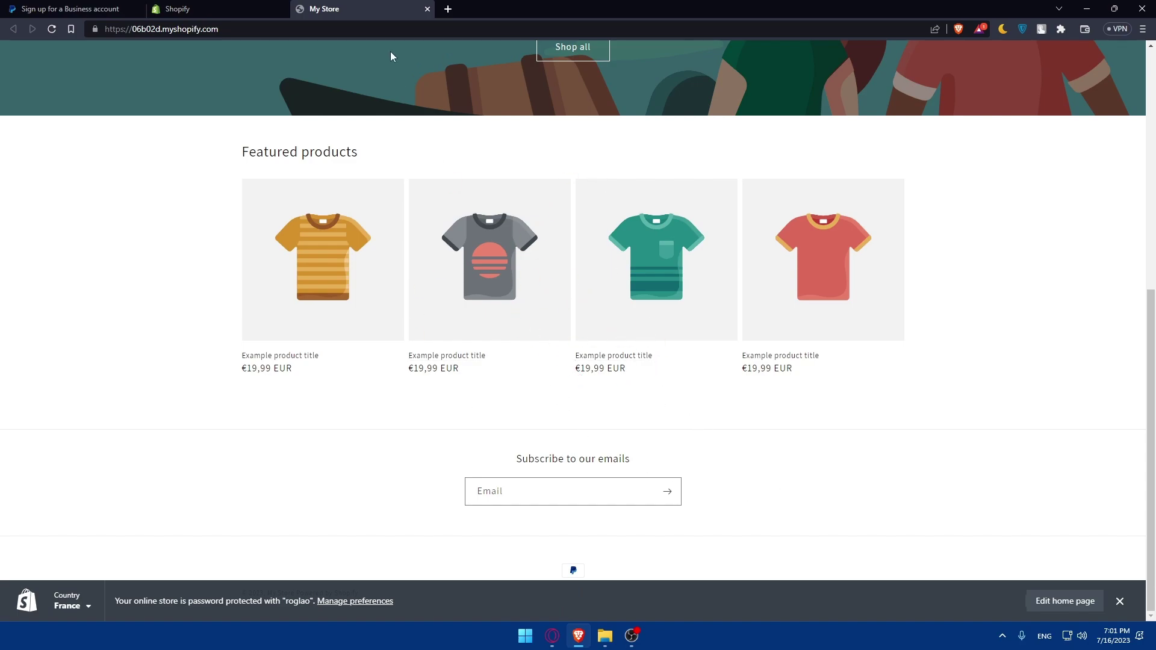
left_click(427, 9)
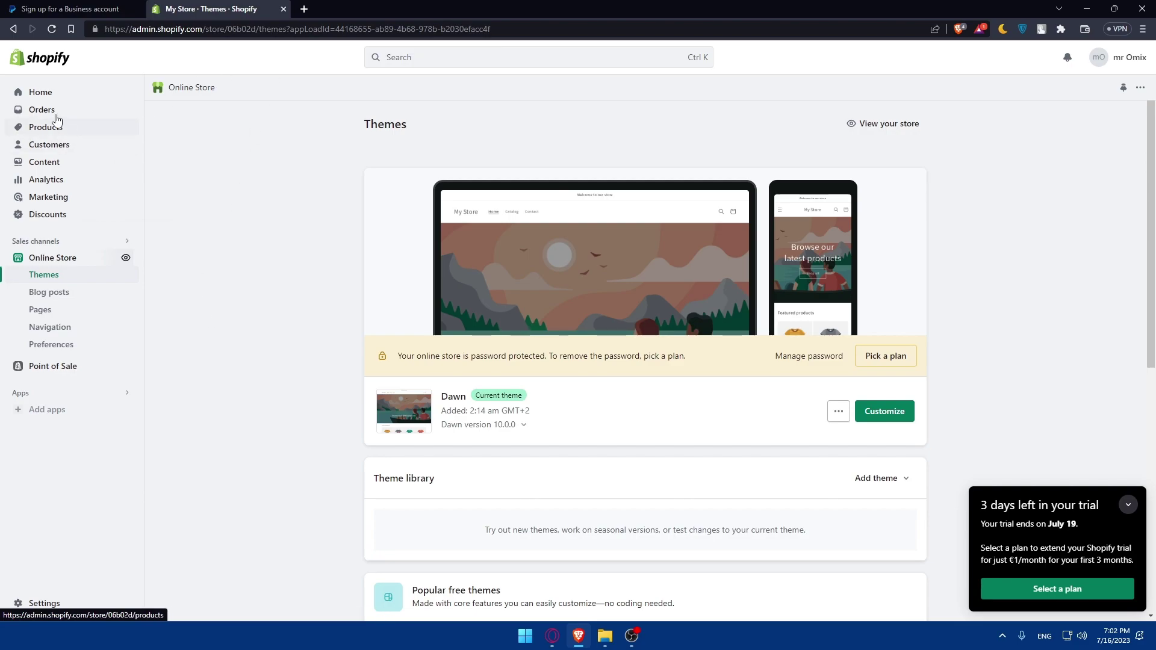
Step: Go back to the Shopify admin Home page and close the PayPal business sign-up tab
left_click(41, 95)
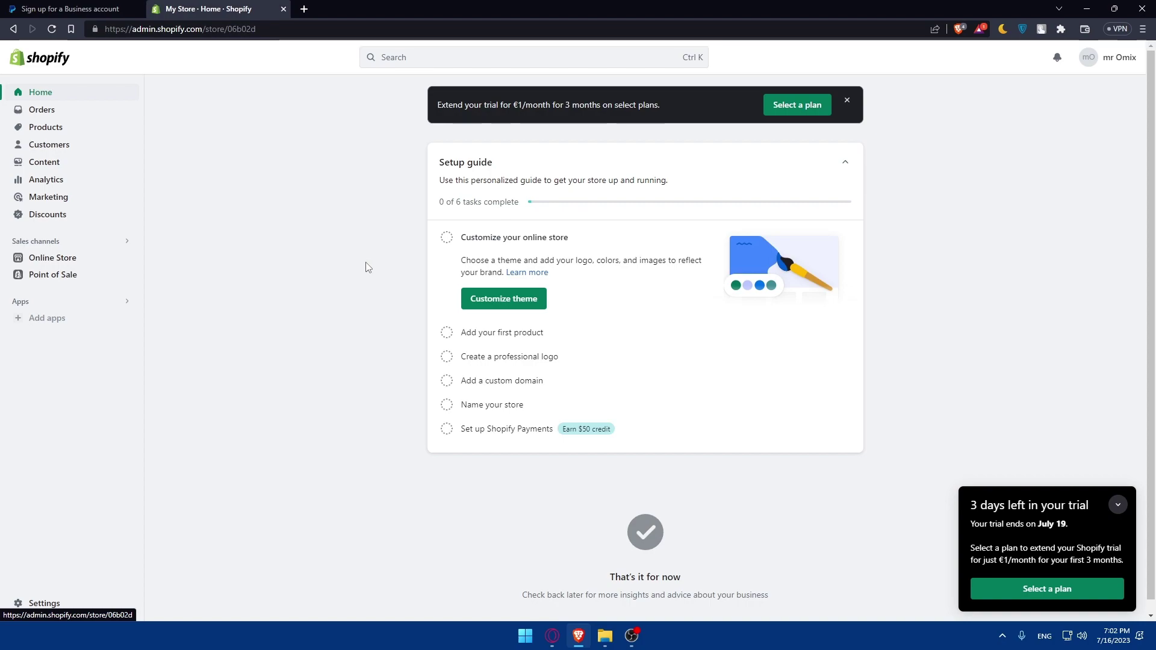
left_click(90, 9)
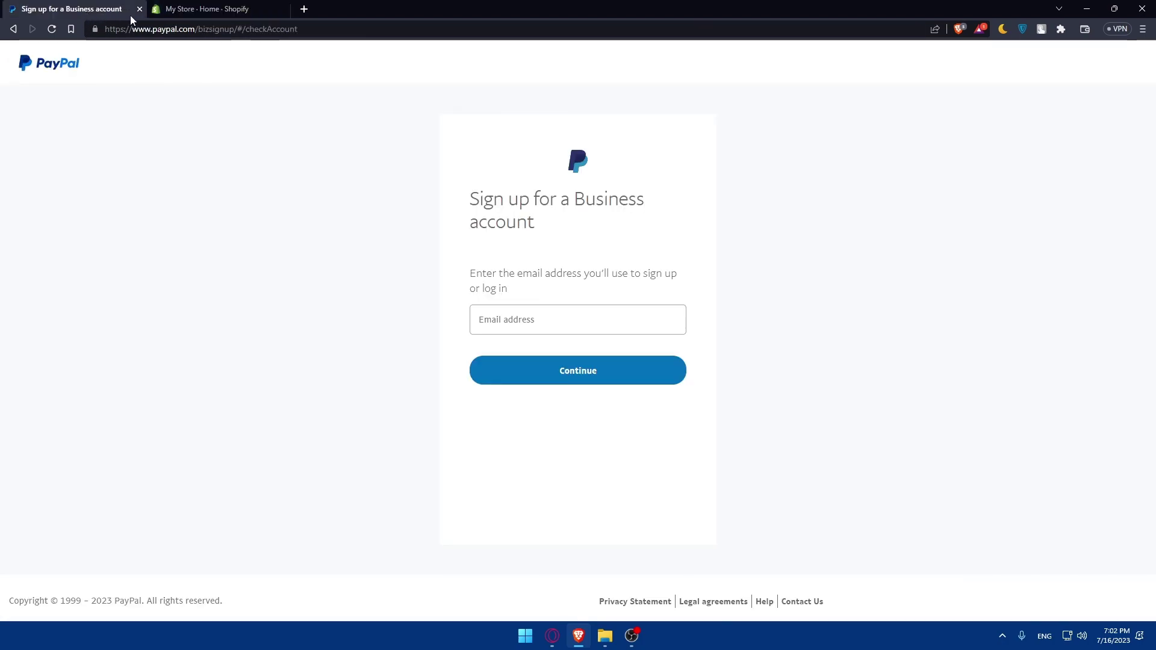
left_click(134, 9)
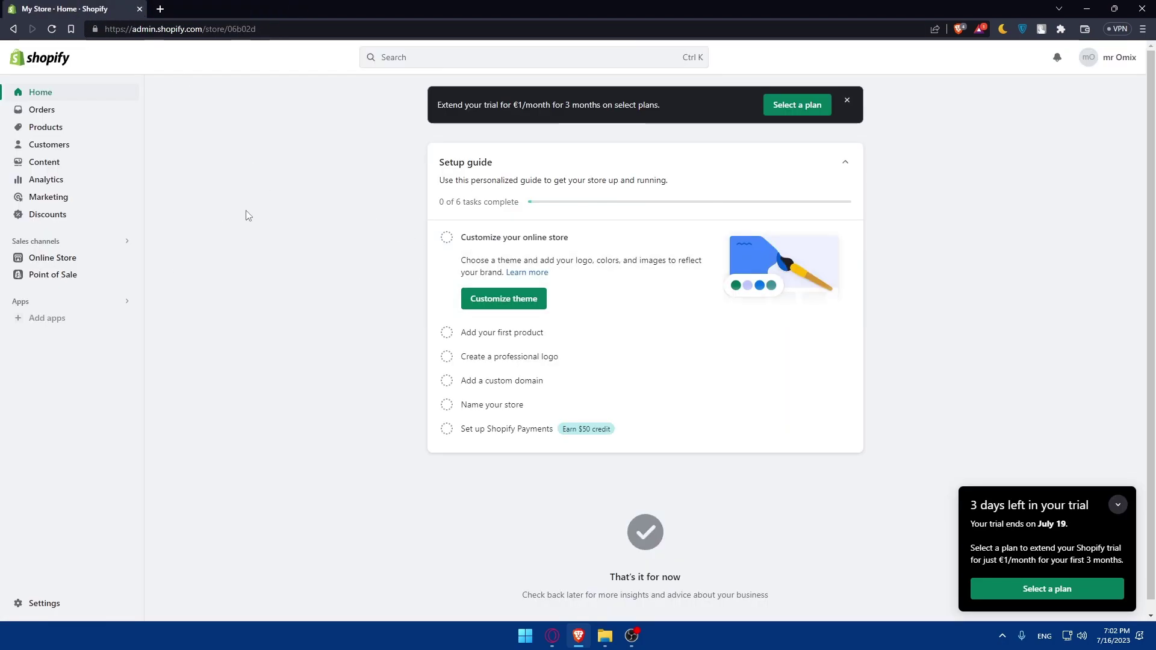